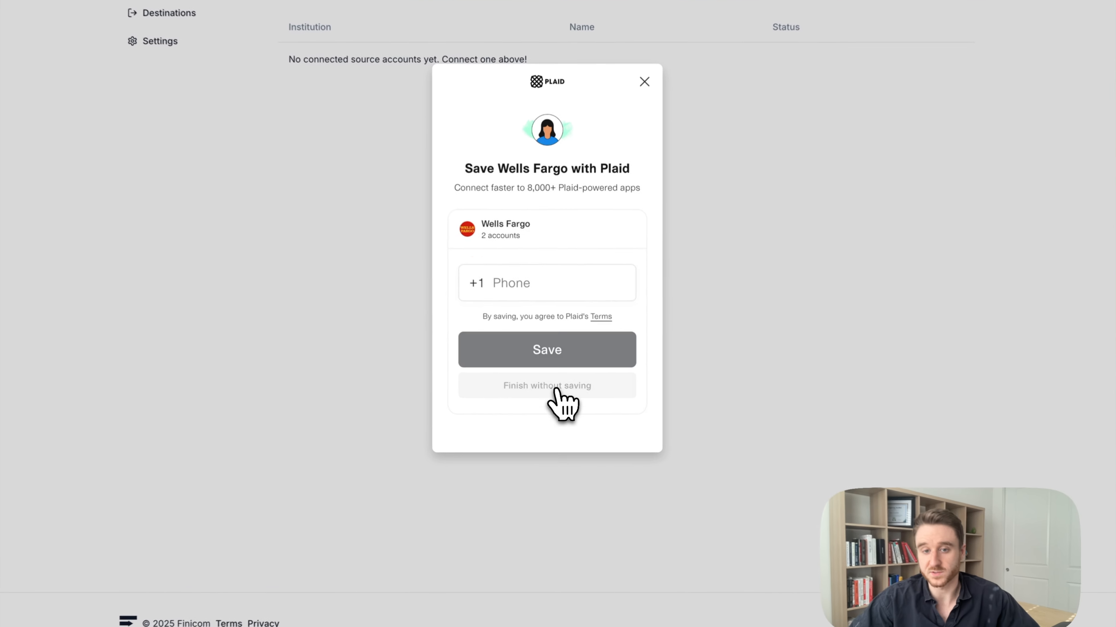
# Finish the Wells Fargo connection without saving it with Plaid, and start a new Notion destination
pyautogui.click(565, 398)
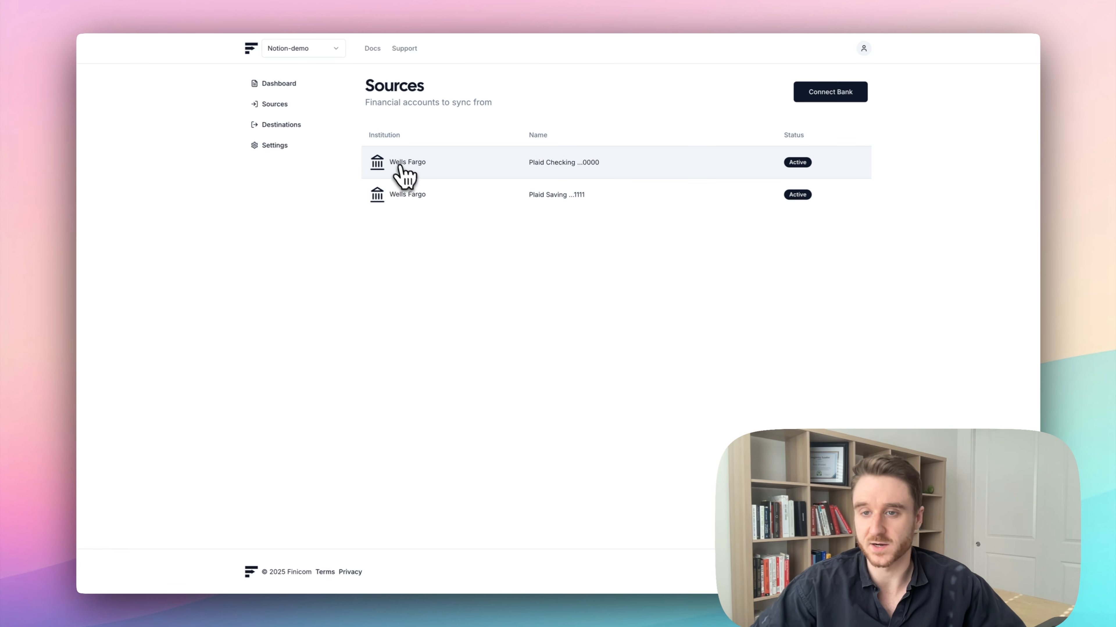
pyautogui.click(263, 151)
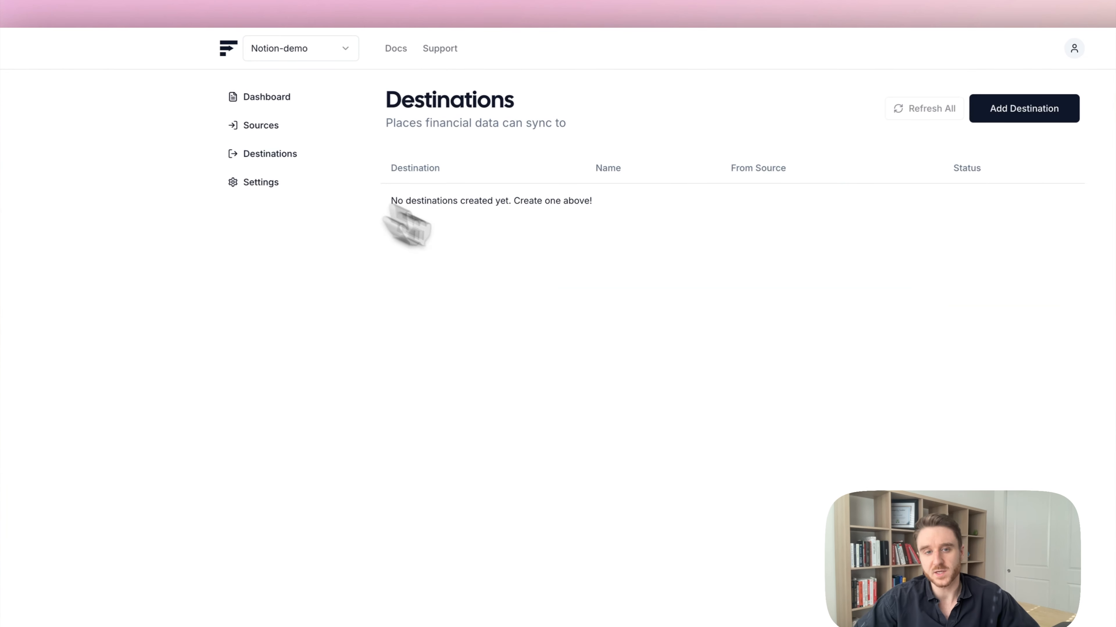
pyautogui.click(851, 127)
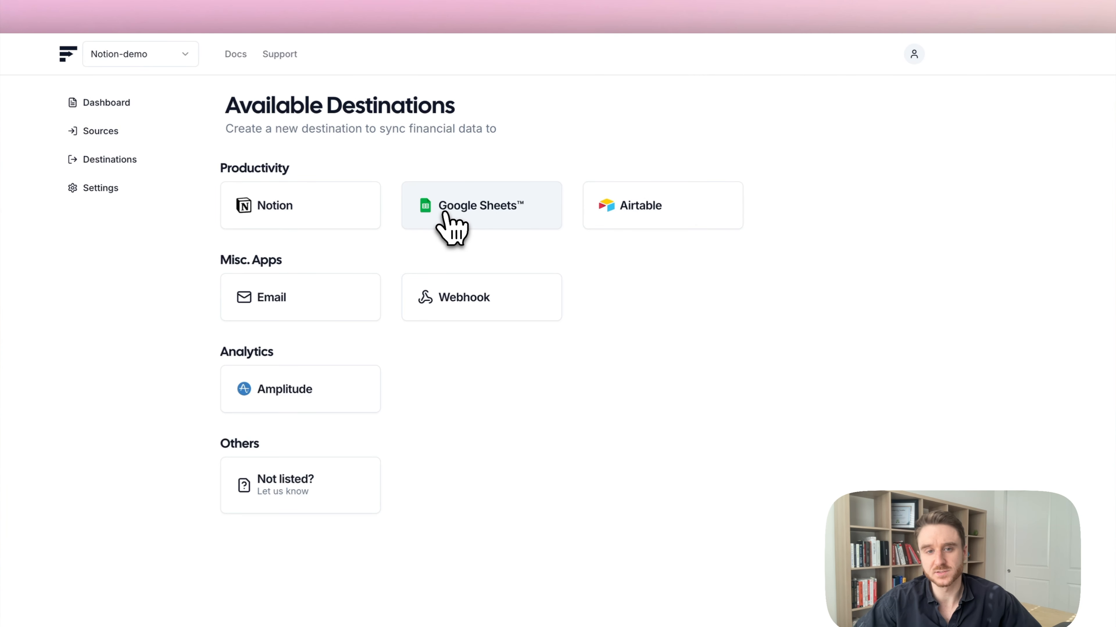
pyautogui.click(281, 211)
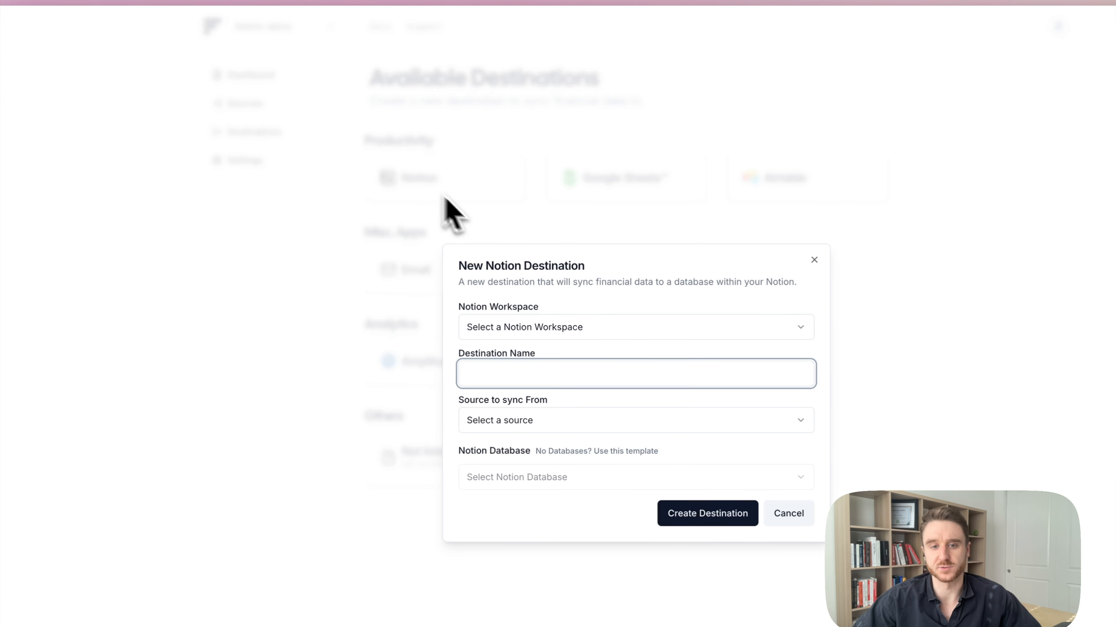
# Add a new Notion workspace and allow Finicom Staging access using the template provided by the developer
pyautogui.click(567, 335)
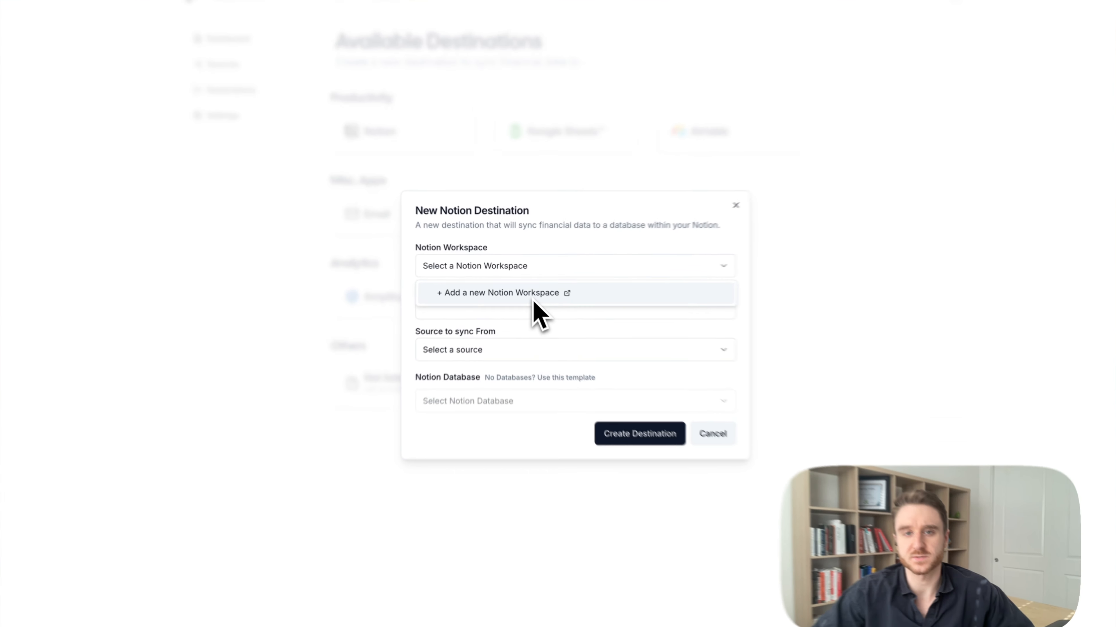
pyautogui.click(525, 293)
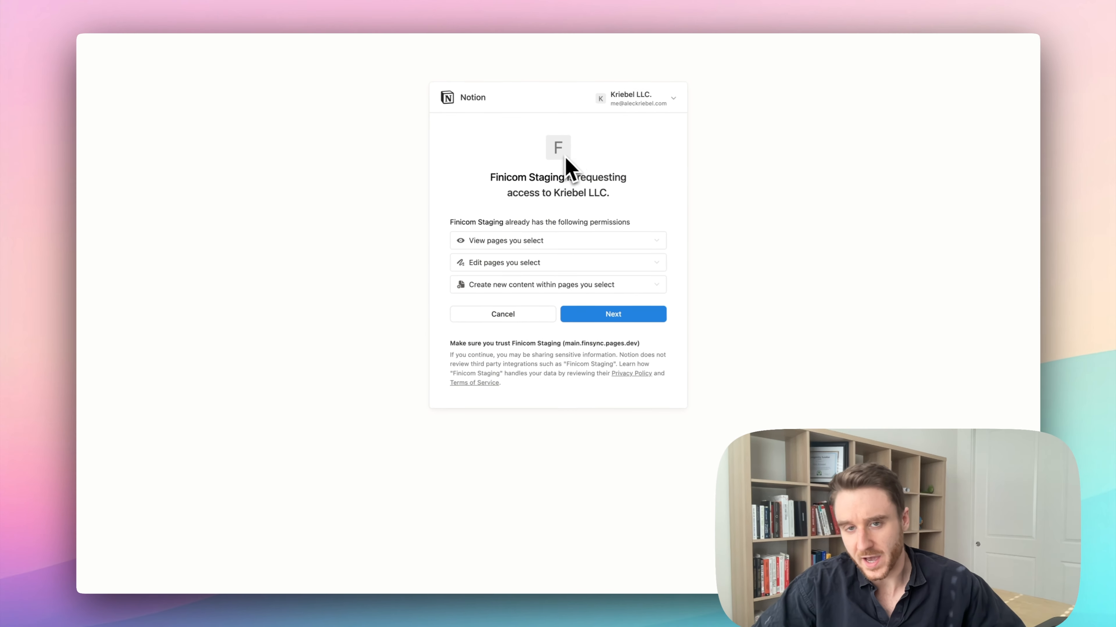
pyautogui.click(613, 316)
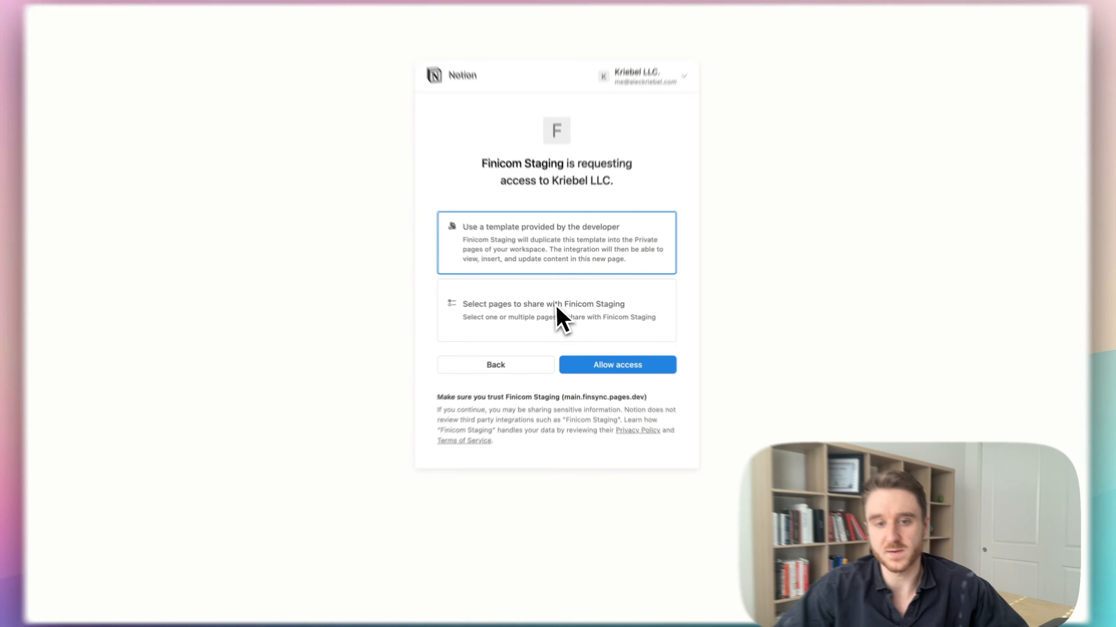
pyautogui.click(560, 317)
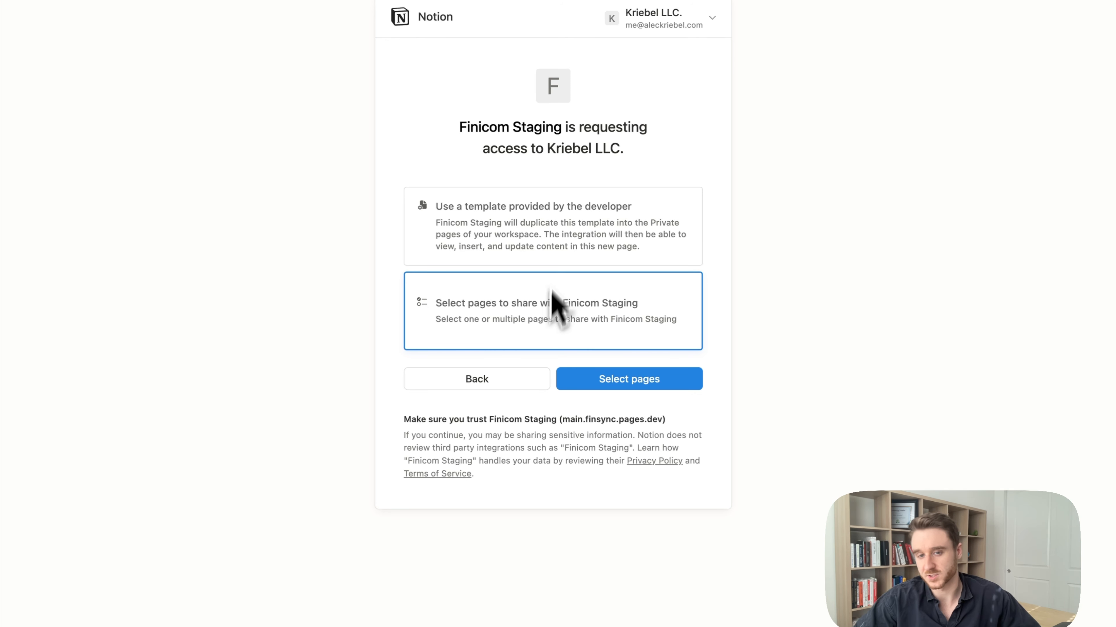
pyautogui.click(557, 242)
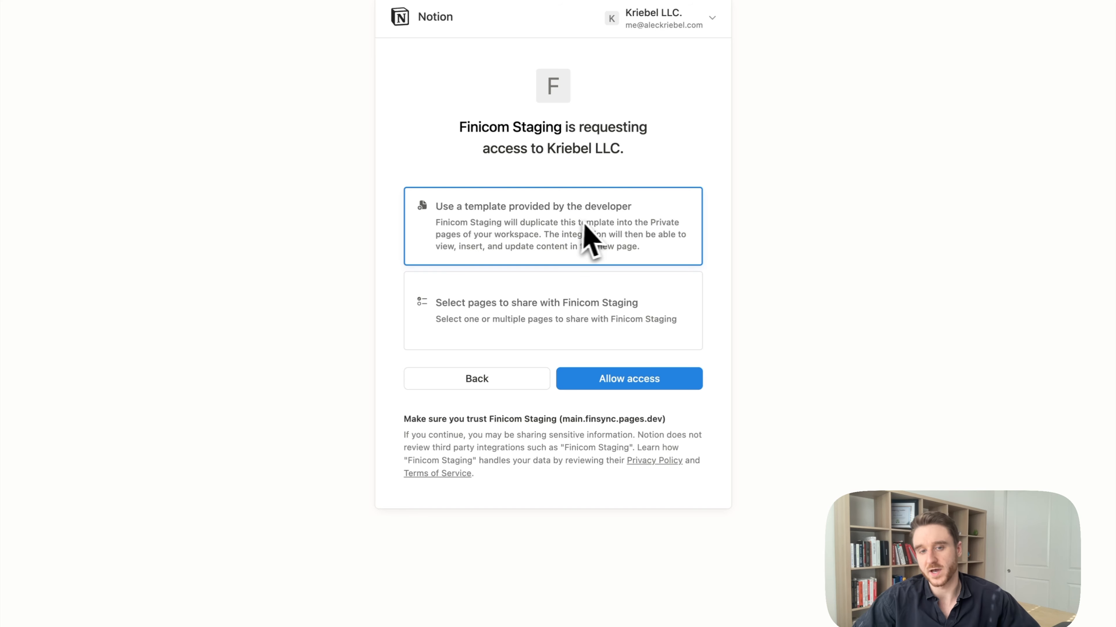
pyautogui.click(628, 378)
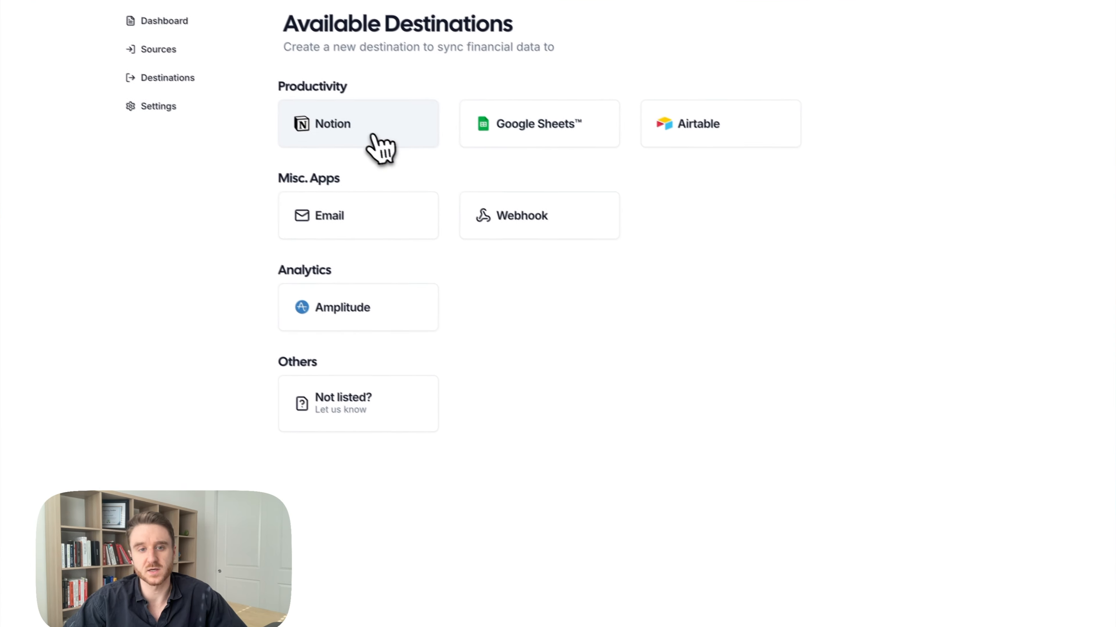
# Start a Notion destination in the connected workspace and name it Demo
pyautogui.click(193, 13)
pyautogui.click(491, 278)
pyautogui.click(490, 306)
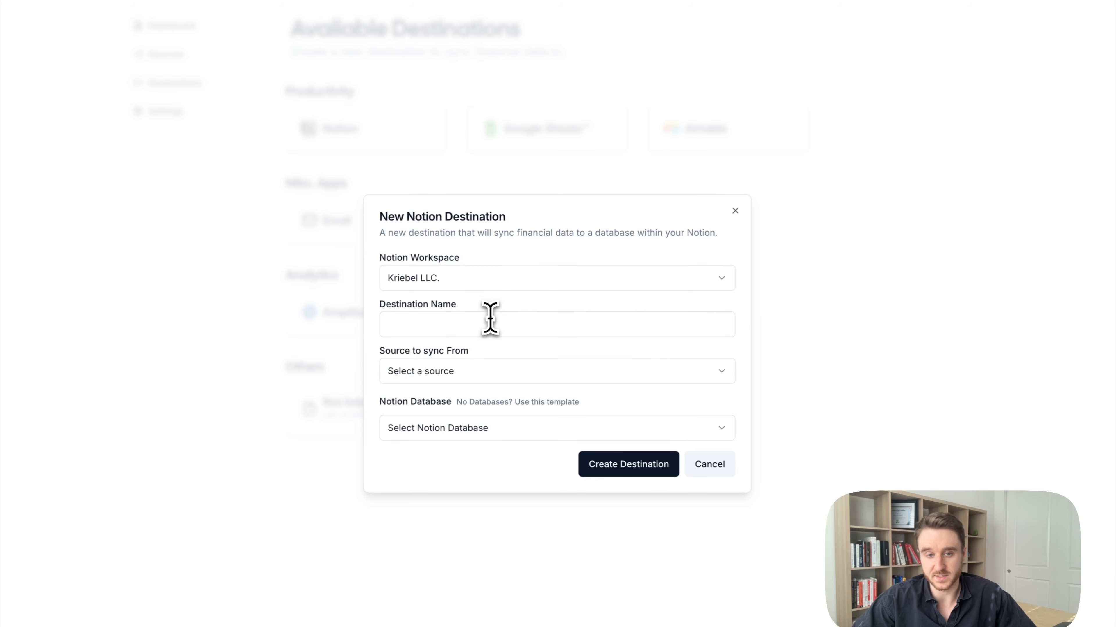
pyautogui.click(489, 318)
pyautogui.write('Demo')
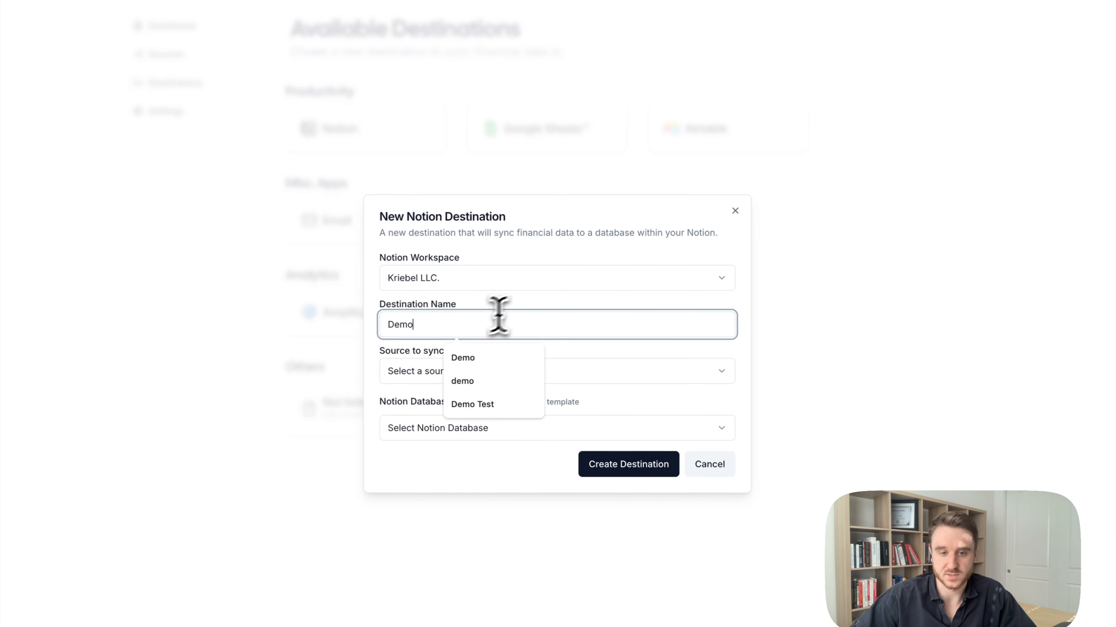
pyautogui.click(538, 303)
# Create the destination with the Plaid Saving account as source and Transaction Database from Finicom as the Notion database
pyautogui.click(477, 369)
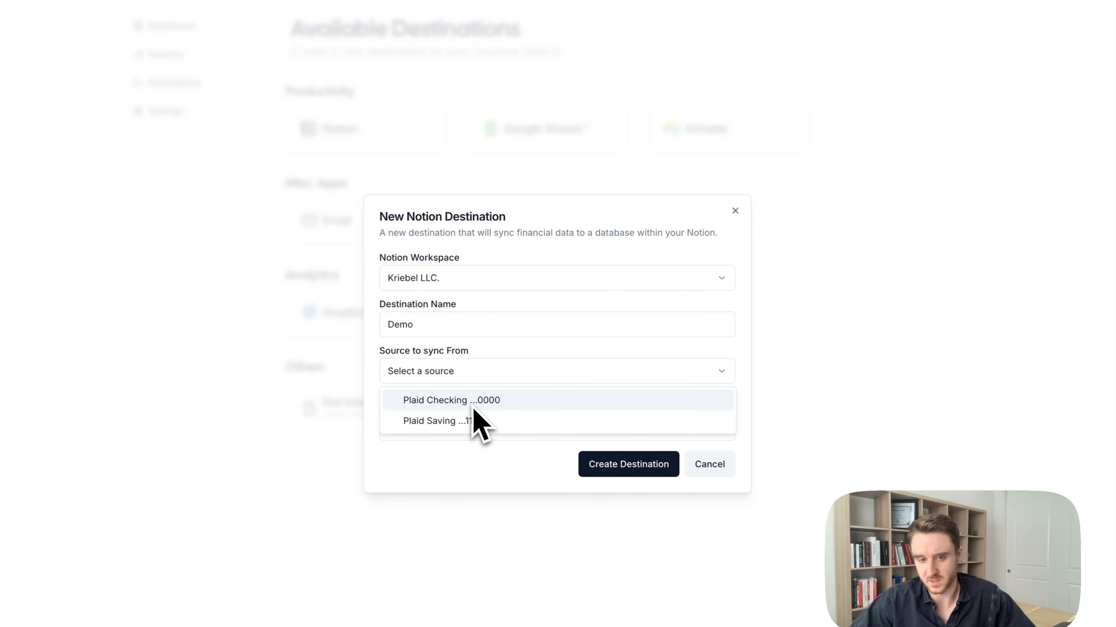
pyautogui.click(467, 421)
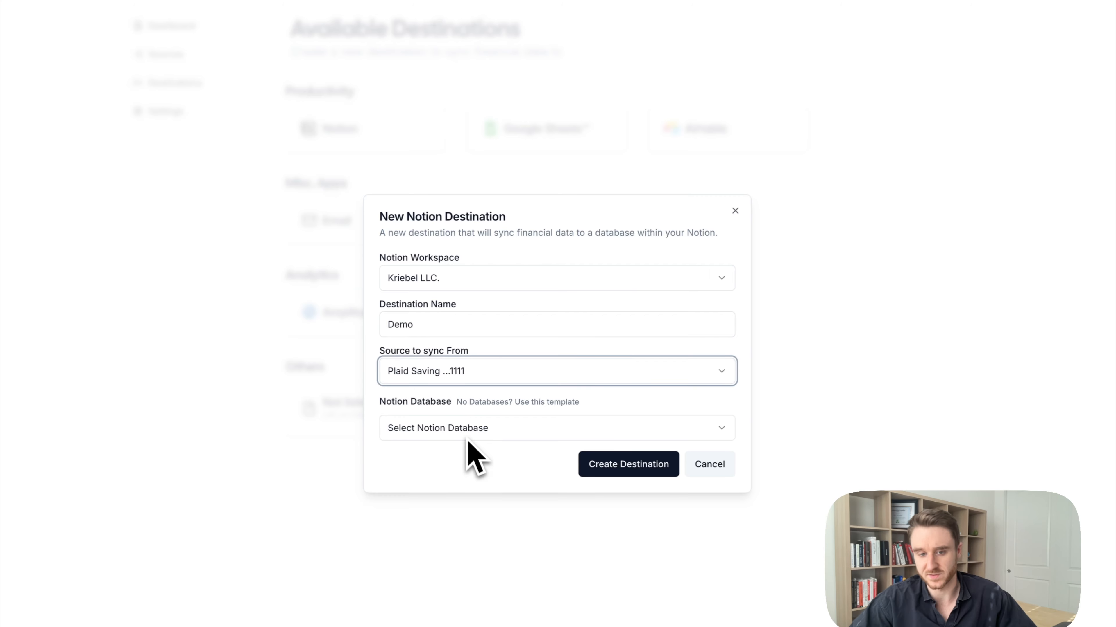
pyautogui.click(471, 436)
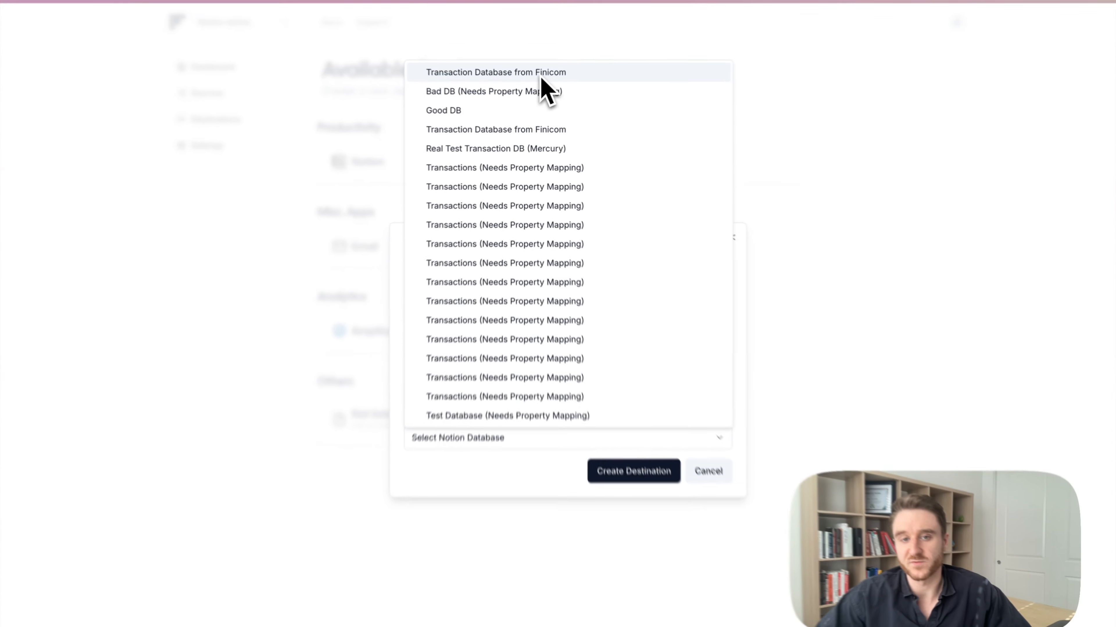
pyautogui.click(533, 90)
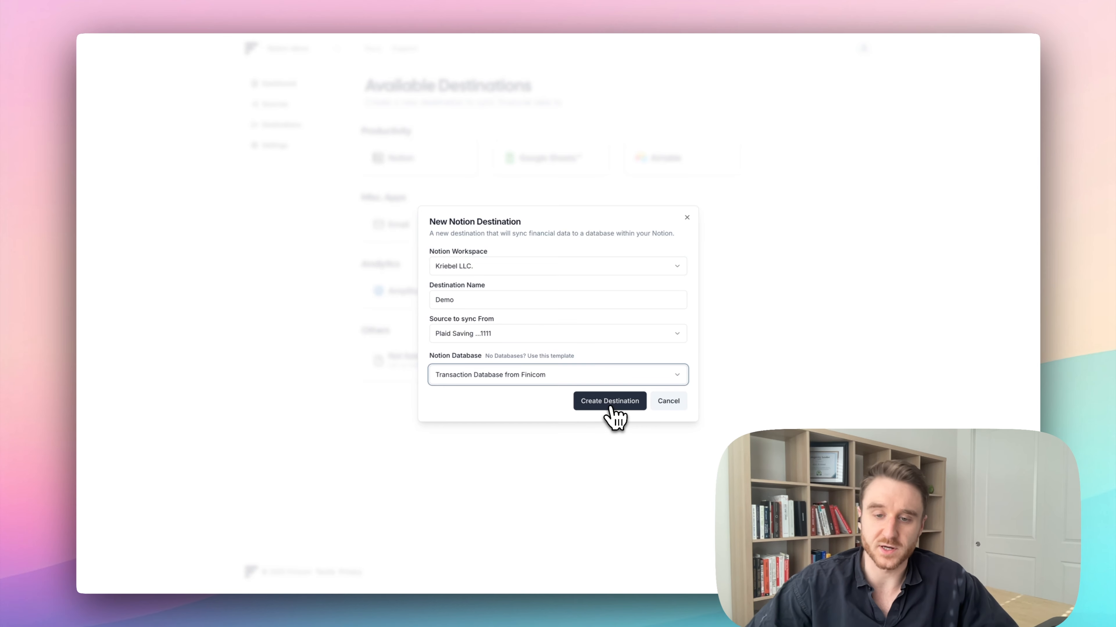
pyautogui.click(608, 406)
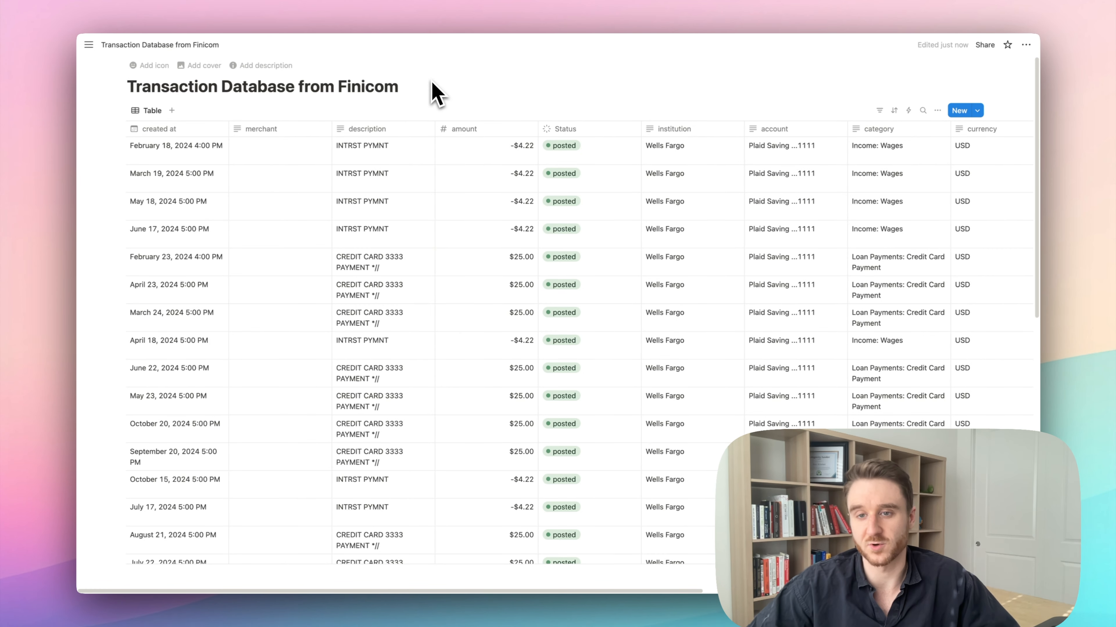
# Sort the Transaction Database from Finicom table by created at in descending order
pyautogui.scroll(-10, 261, 261)
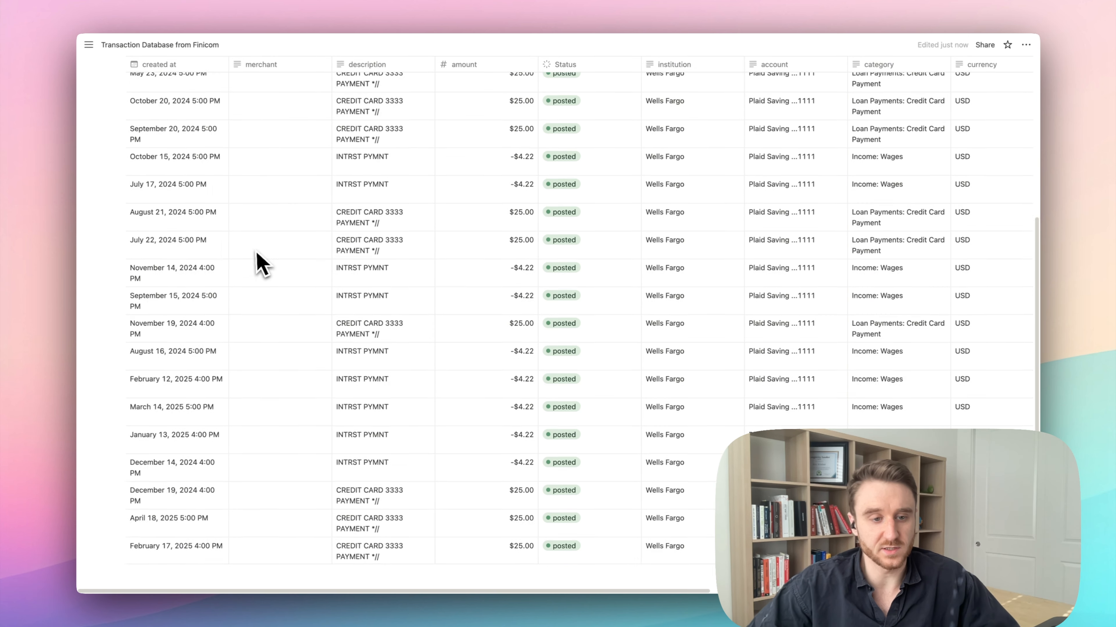
pyautogui.scroll(10, 203, 465)
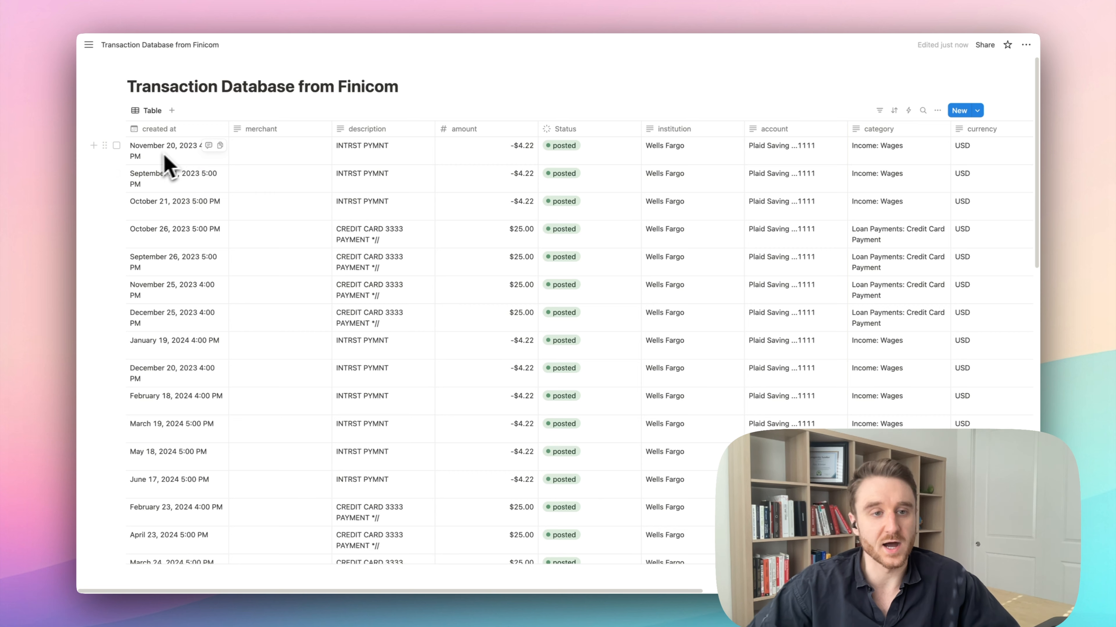
pyautogui.scroll(-5, 212, 443)
pyautogui.scroll(5, 190, 449)
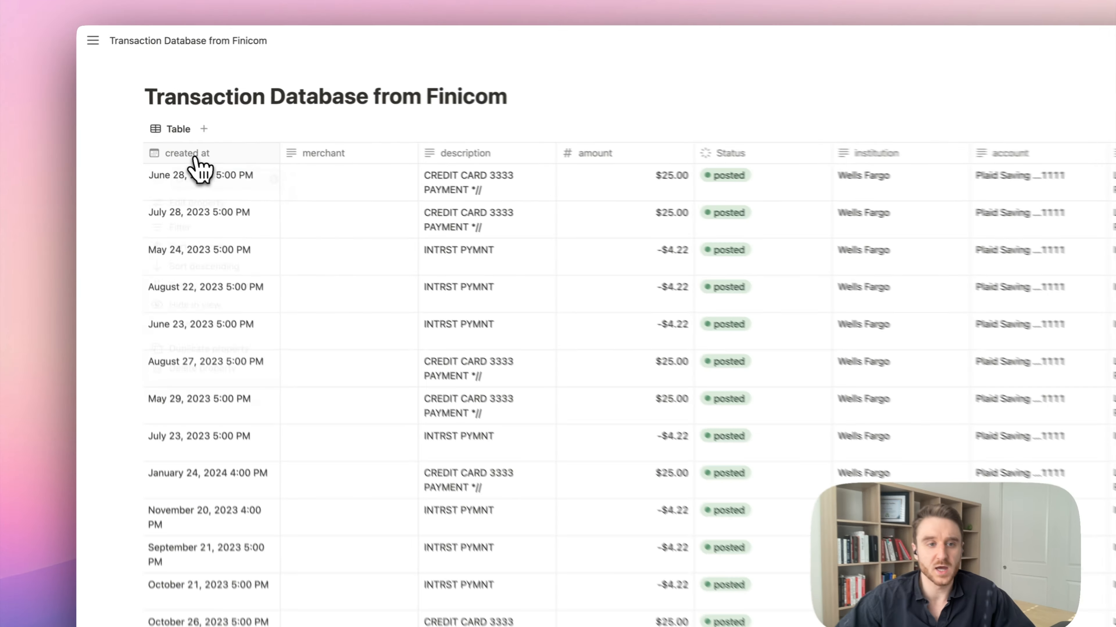
pyautogui.click(180, 129)
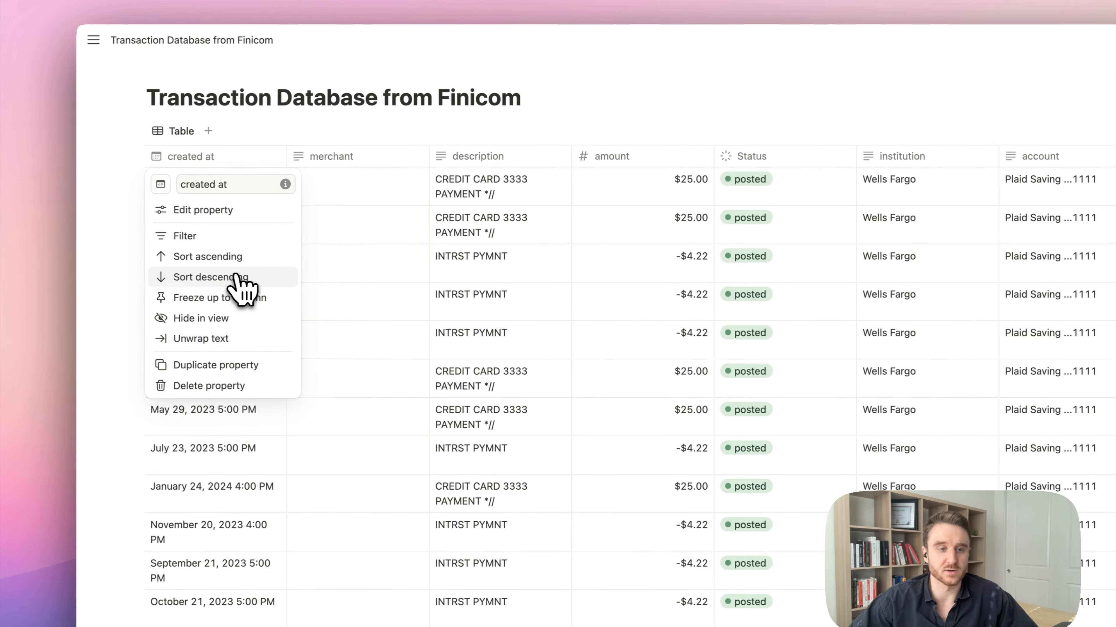
pyautogui.click(239, 278)
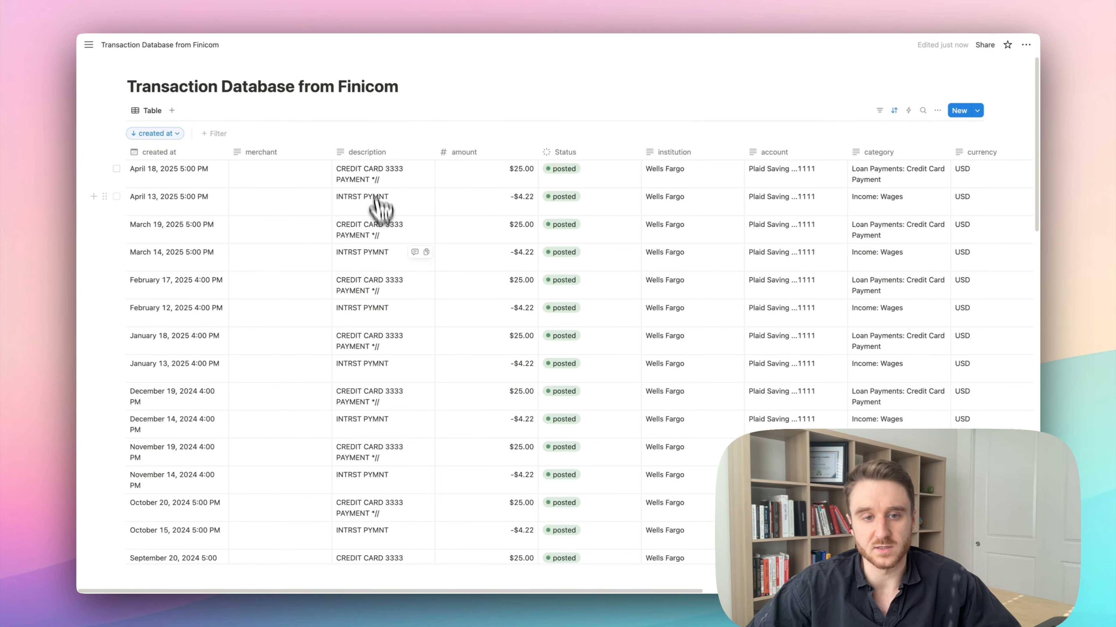
# Examine the sorted transactions from newest to oldest and across all columns, including id, account id and updated at
pyautogui.scroll(-20, 386, 311)
pyautogui.scroll(20, 386, 334)
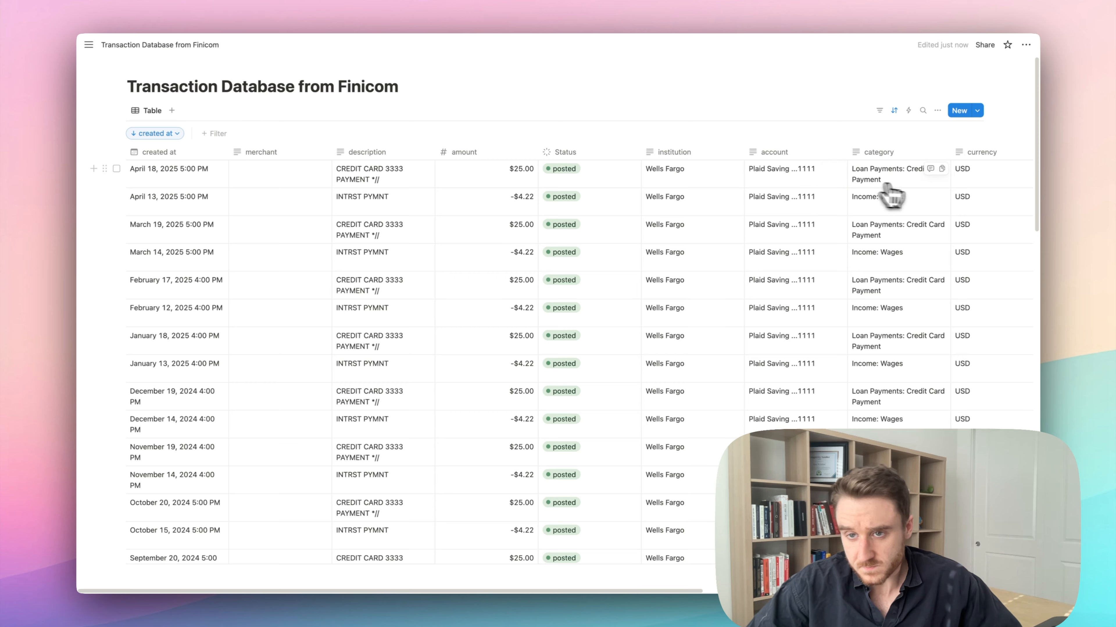
pyautogui.scroll(-15, 898, 216)
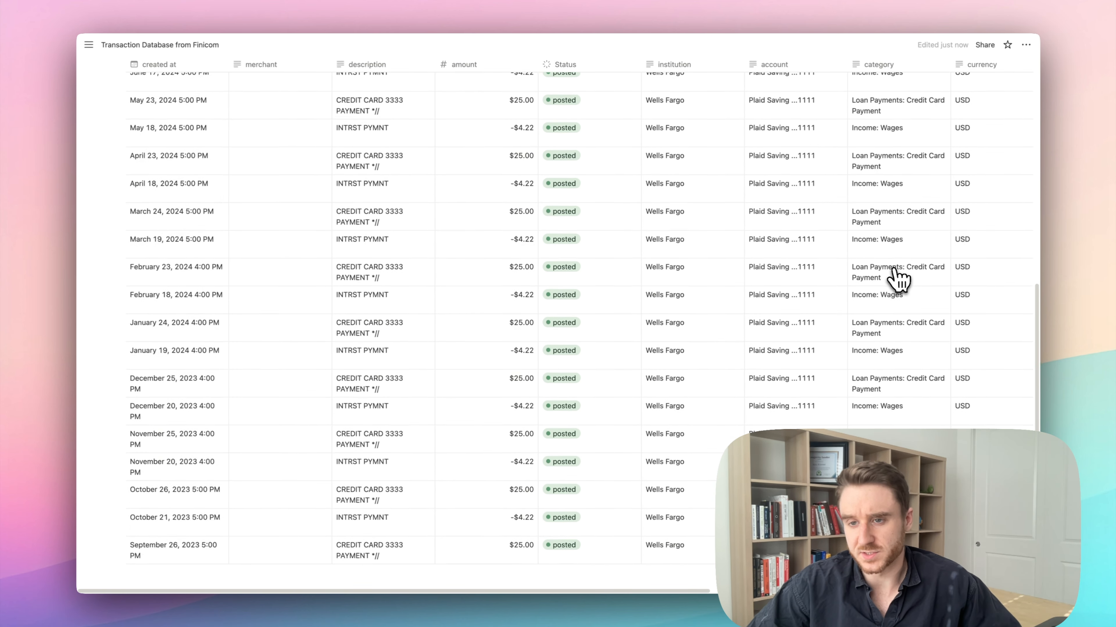
pyautogui.scroll(15, 894, 269)
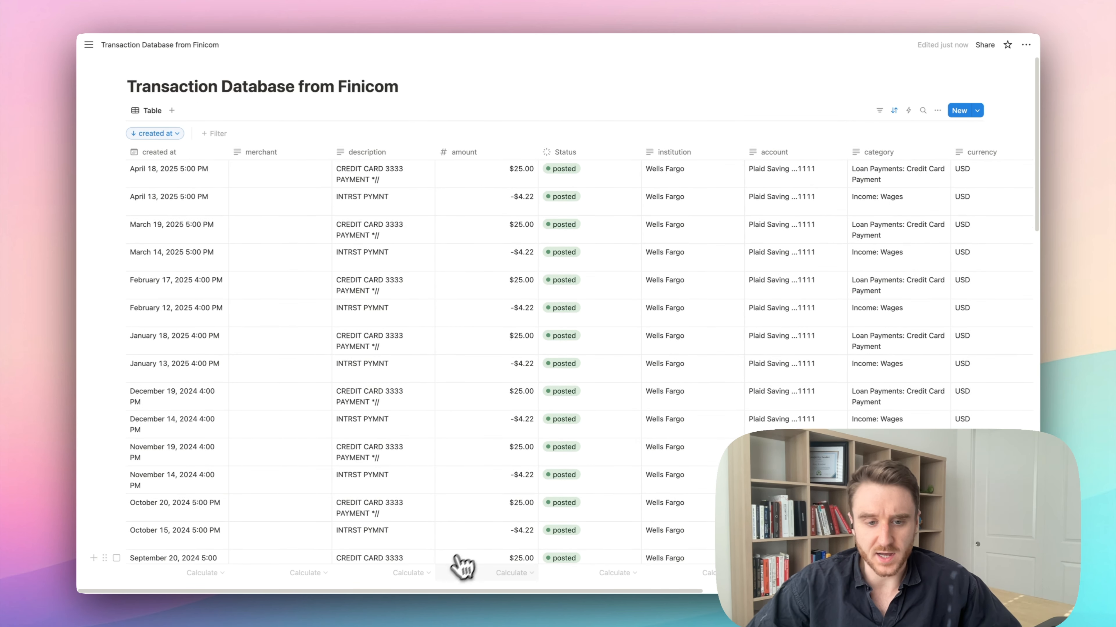
pyautogui.moveTo(464, 590); pyautogui.dragTo(686, 589)
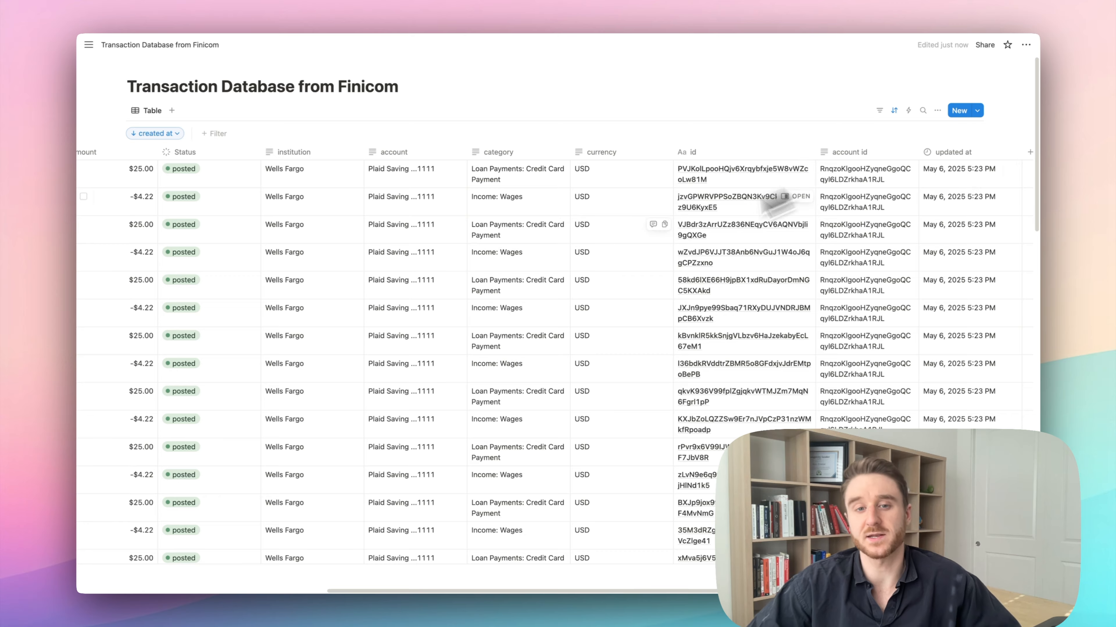
pyautogui.moveTo(611, 591); pyautogui.dragTo(339, 592)
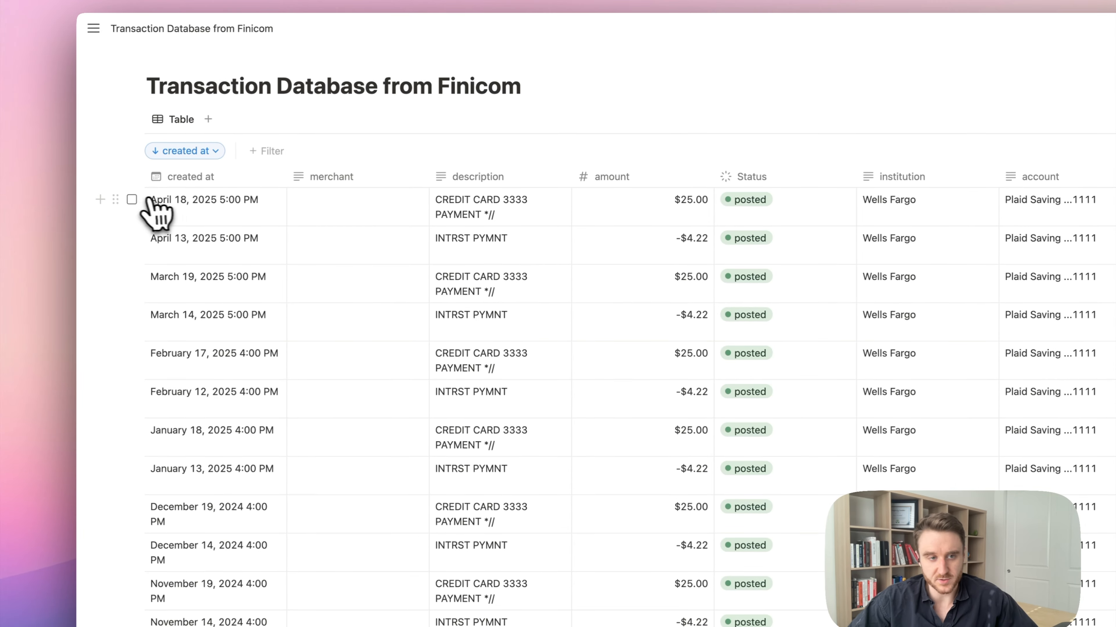
pyautogui.click(132, 200)
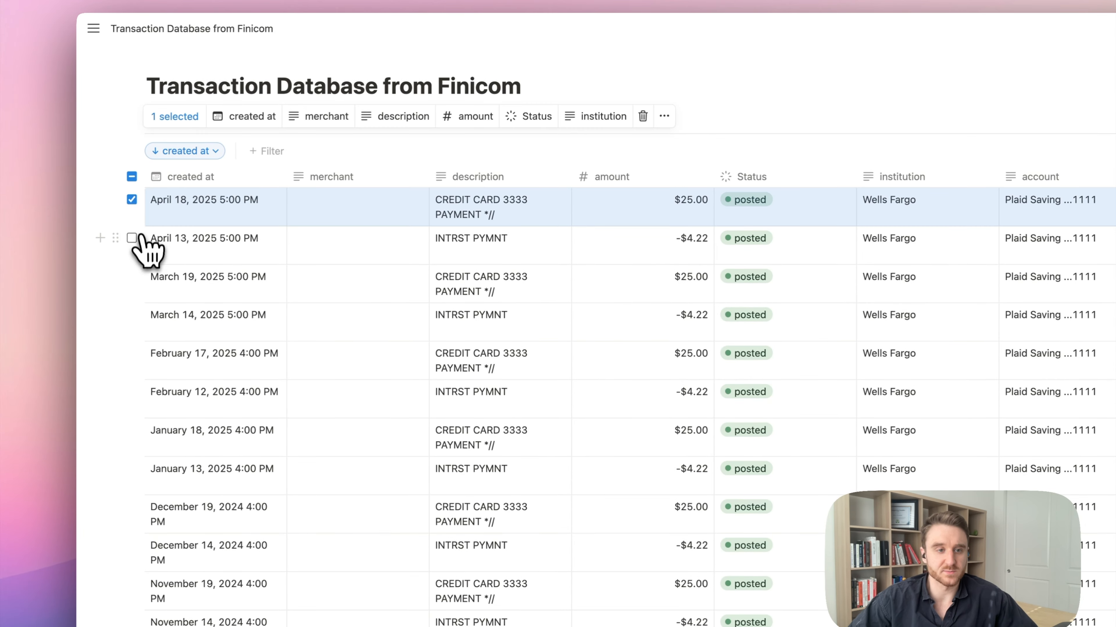
pyautogui.click(132, 238)
pyautogui.click(132, 238)
pyautogui.click(132, 200)
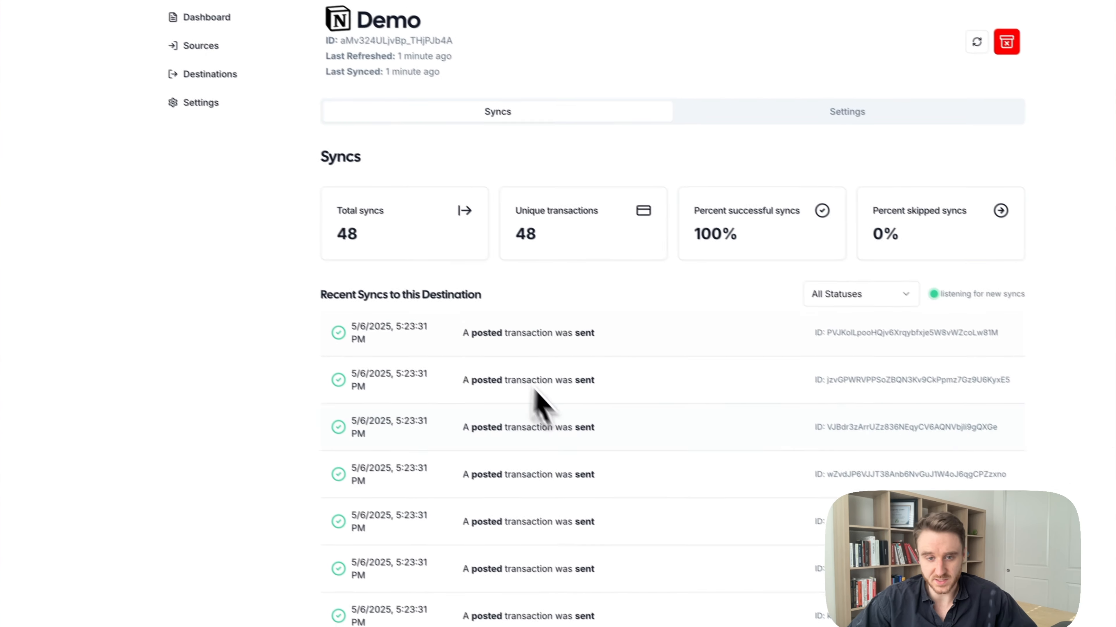
# Review the recent syncs of the Demo destination in Finicom and open that destination's settings
pyautogui.scroll(-5, 535, 399)
pyautogui.scroll(10, 436, 319)
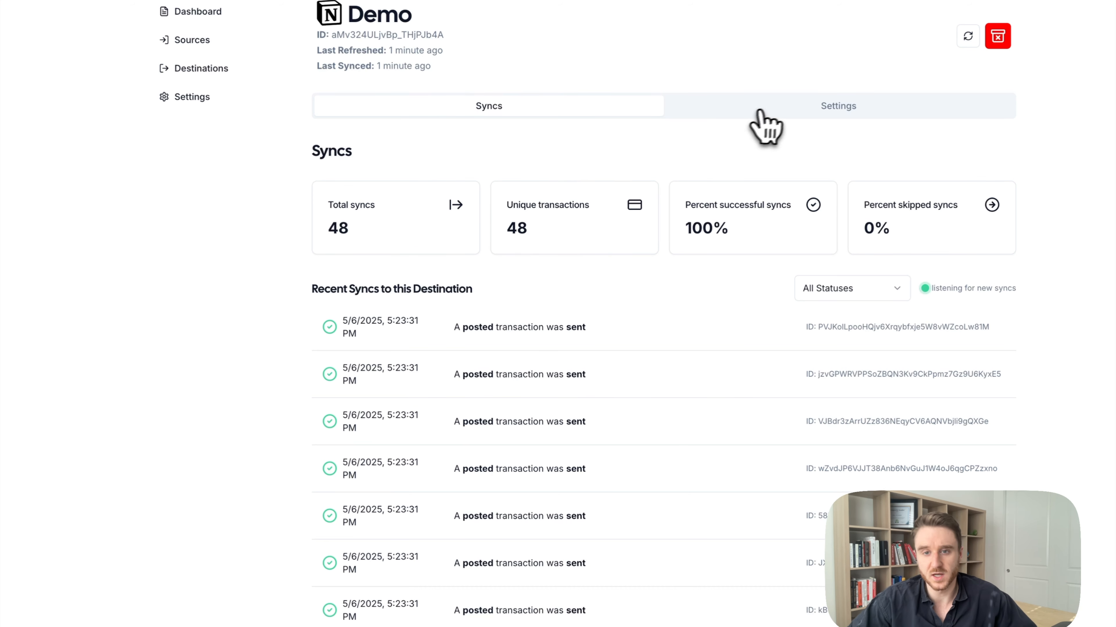
pyautogui.click(770, 109)
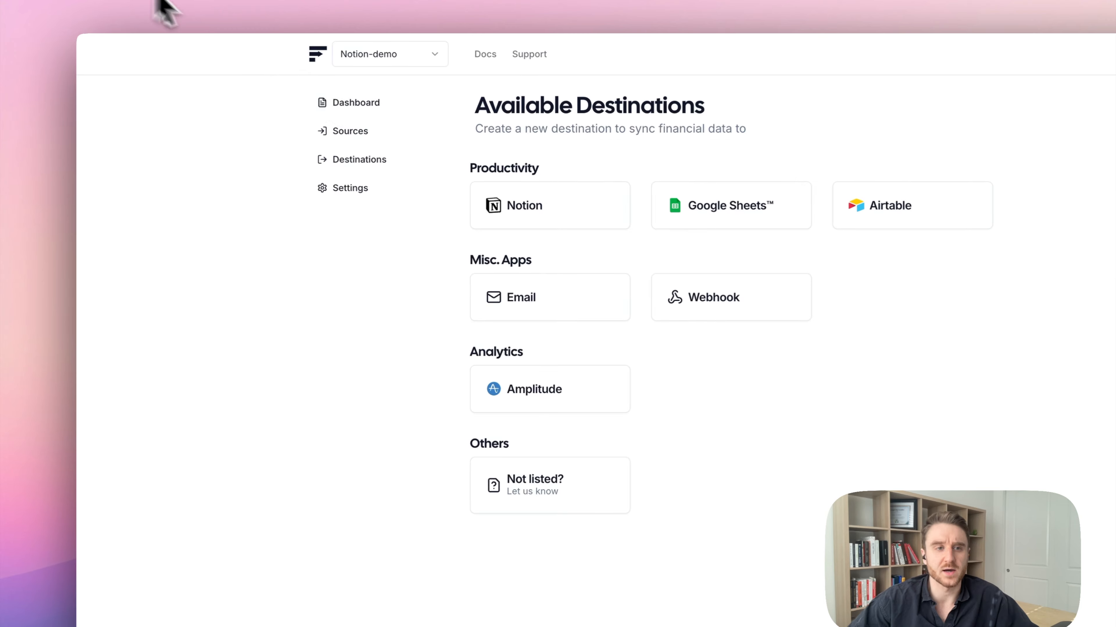
# Start another Notion destination in the connected workspace and name it Demo 2
pyautogui.click(557, 215)
pyautogui.click(513, 293)
pyautogui.click(496, 342)
pyautogui.click(483, 341)
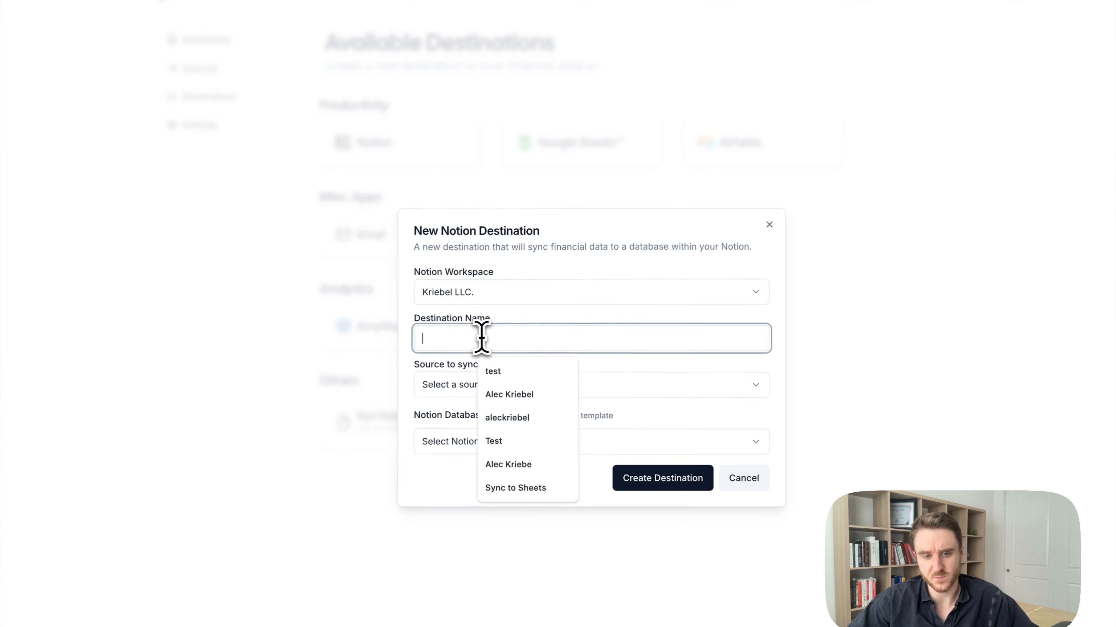
pyautogui.write('Demo 2')
# Set the Plaid Checking account as source and My Custom Database as the Notion database, and continue to property mapping
pyautogui.click(488, 385)
pyautogui.click(490, 413)
pyautogui.click(485, 442)
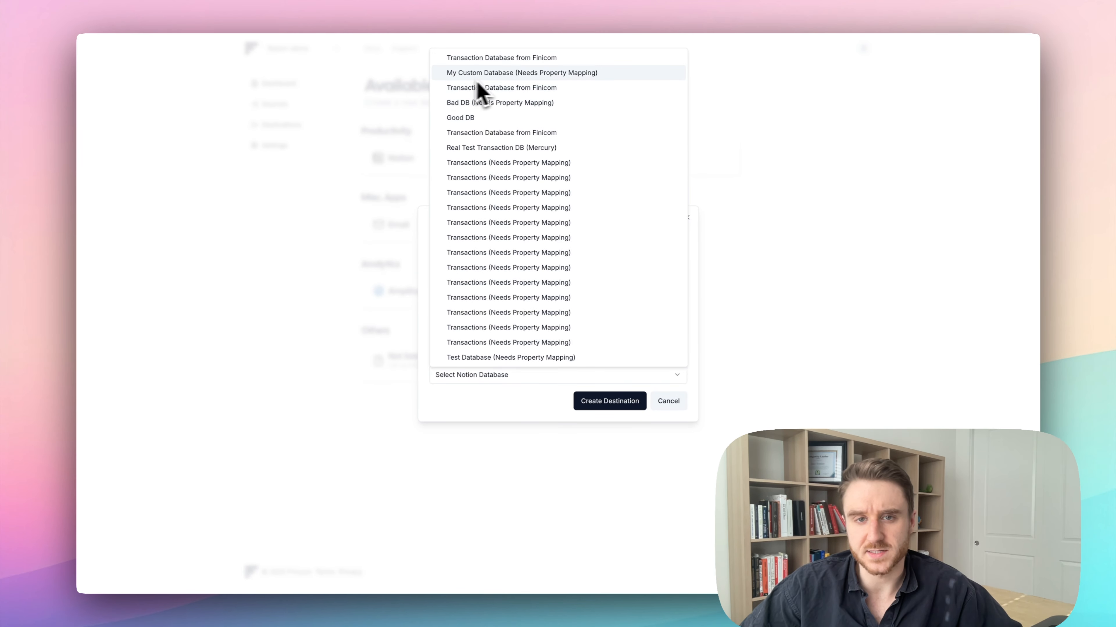
pyautogui.click(562, 79)
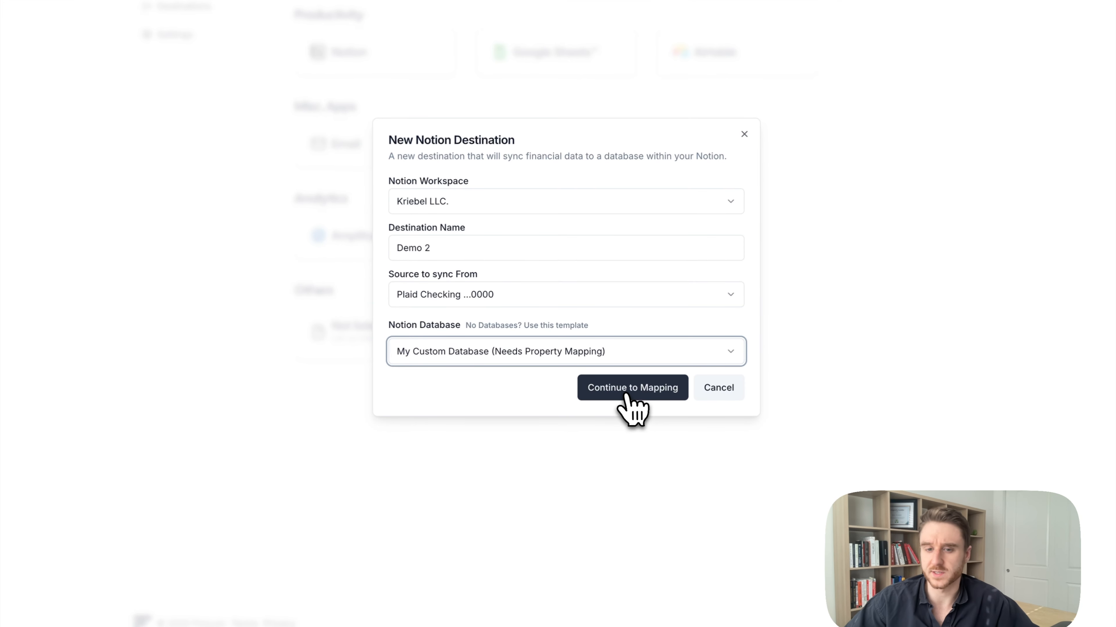
pyautogui.click(626, 394)
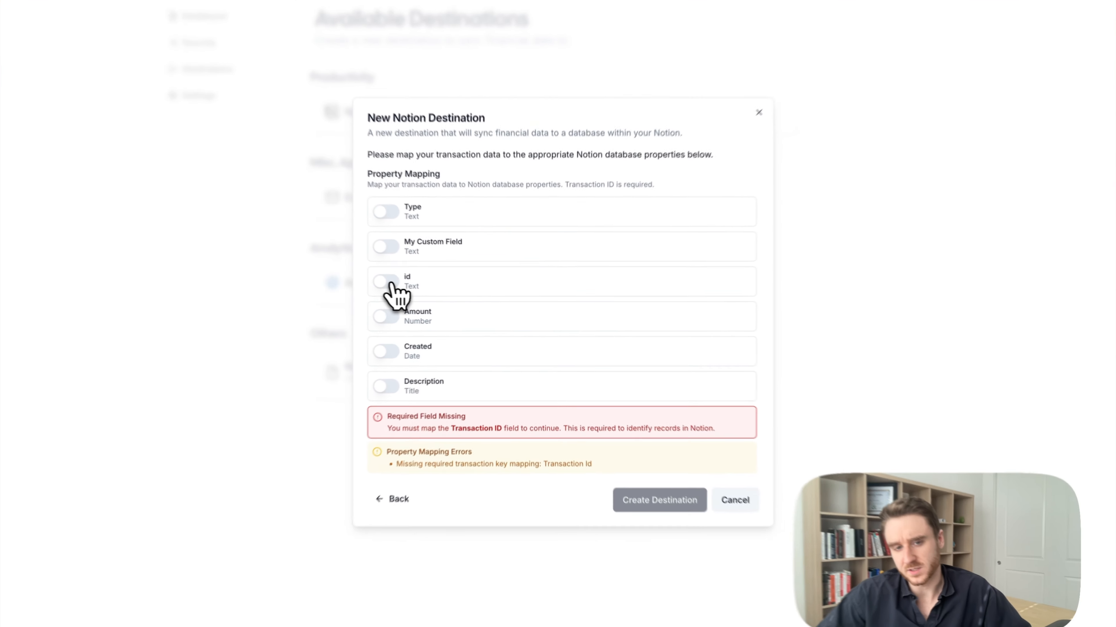
# Map the id property to Transaction Id and the Type property to Category
pyautogui.click(421, 291)
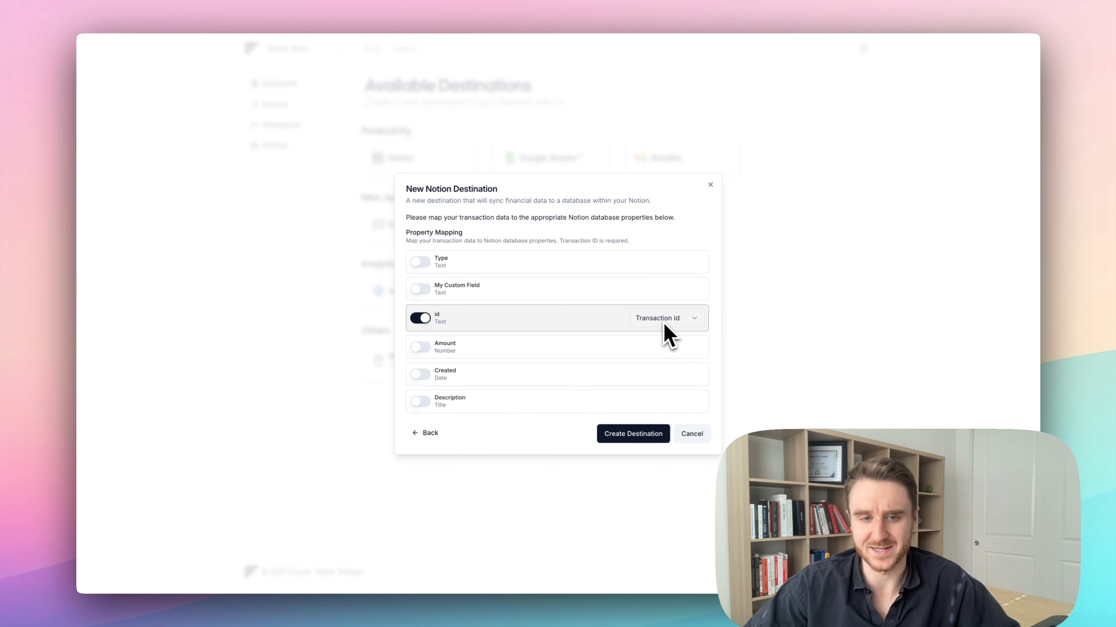
pyautogui.click(421, 262)
pyautogui.click(665, 263)
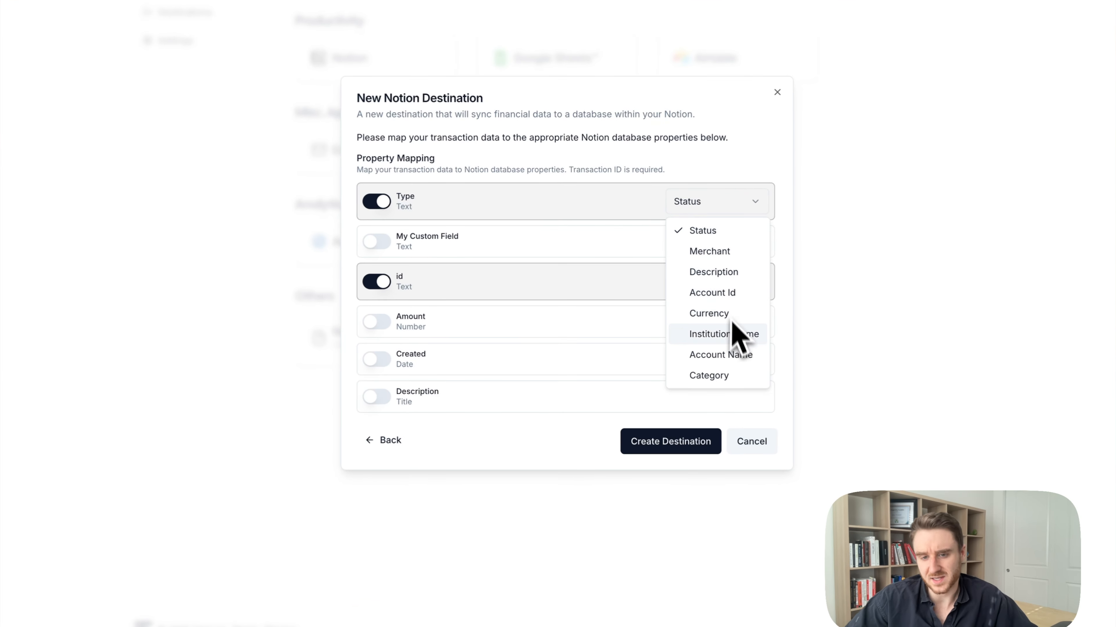
pyautogui.click(720, 375)
# Map the Amount property to Amount, Created to Created At, and Description to Description, leaving My Custom Field unmapped
pyautogui.click(378, 322)
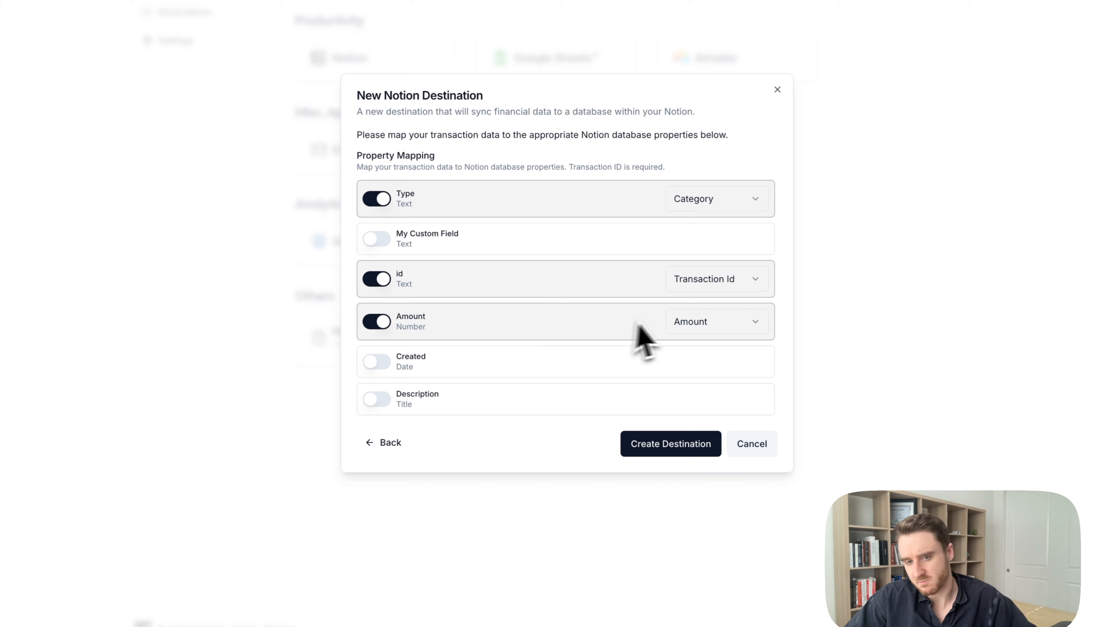
pyautogui.click(377, 364)
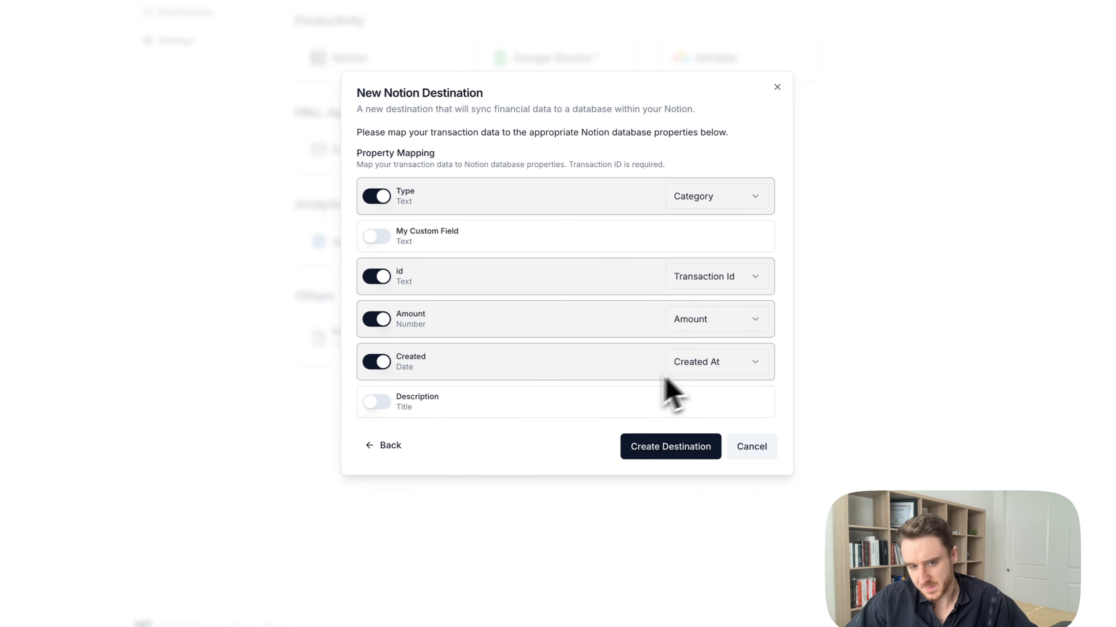
pyautogui.click(375, 405)
pyautogui.click(678, 412)
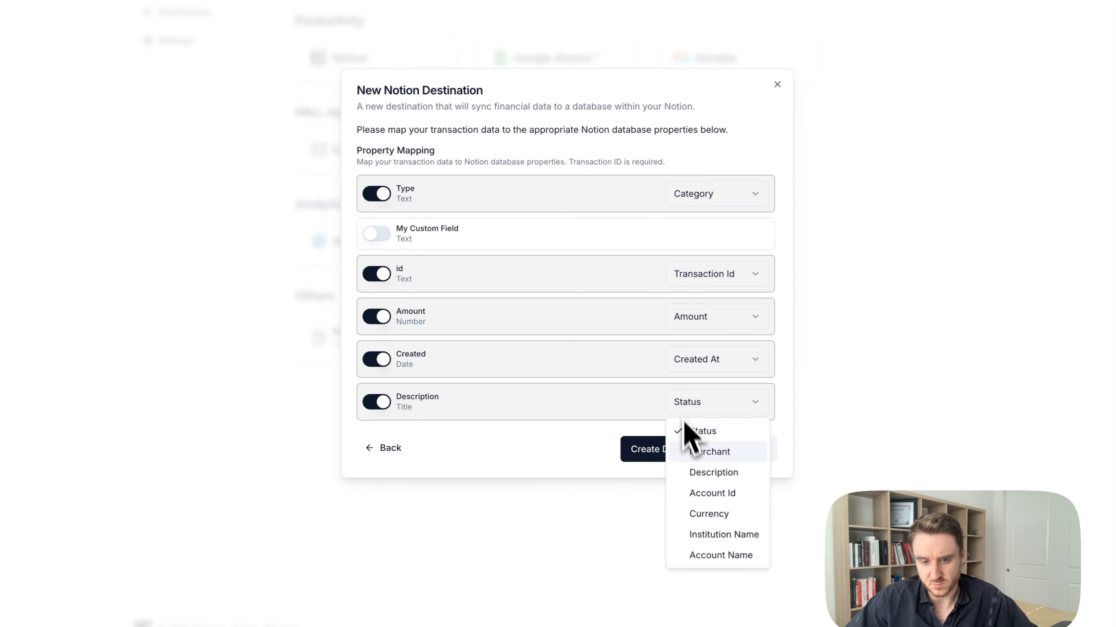
pyautogui.click(702, 475)
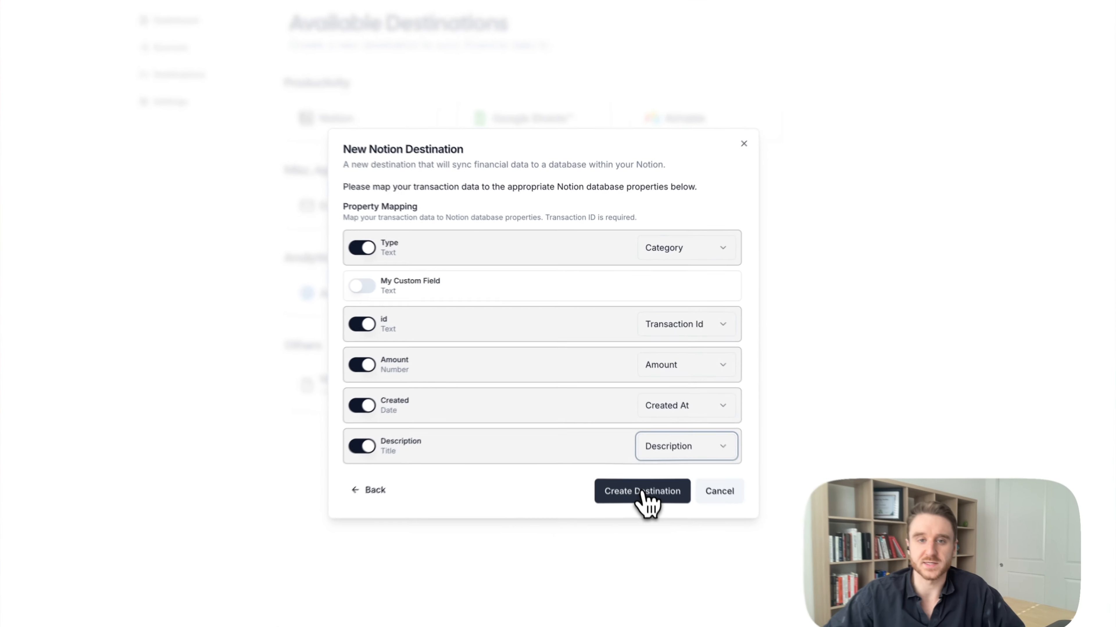
# Create the destination with this property mapping and switch to My Custom Database in Notion
pyautogui.click(635, 443)
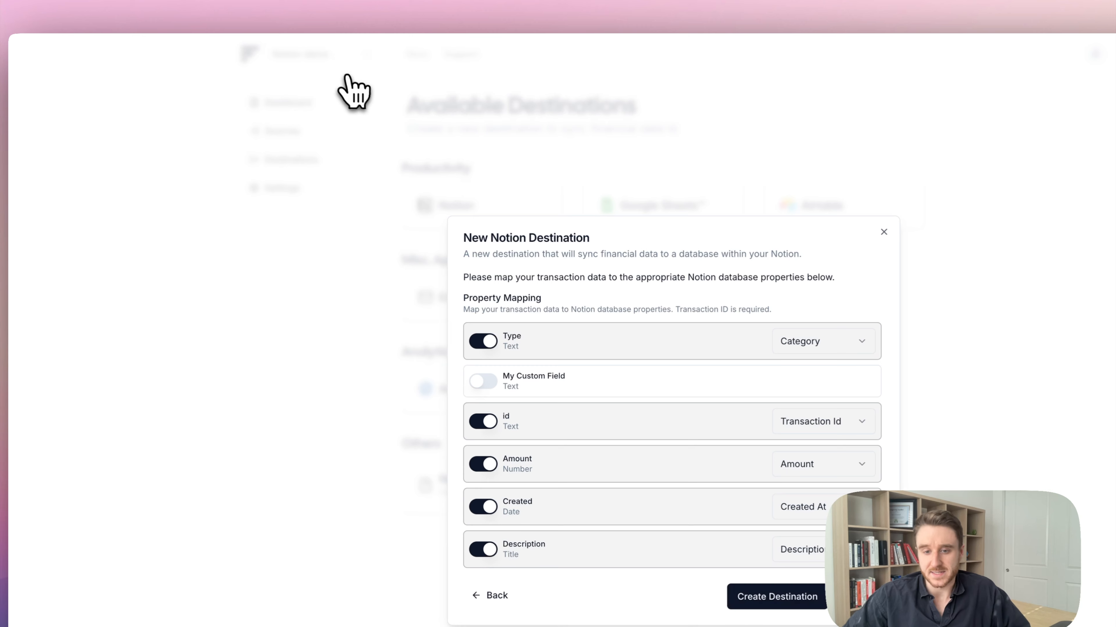
pyautogui.click(303, 1)
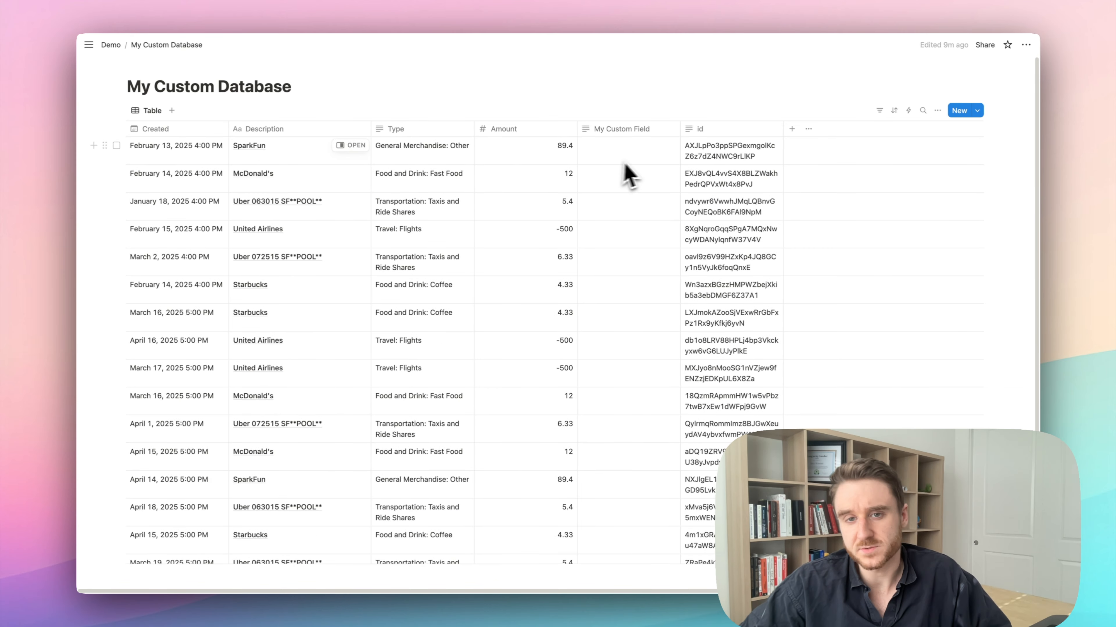
# Hide the id column from the table view and sort the transactions by Created in descending order
pyautogui.click(705, 132)
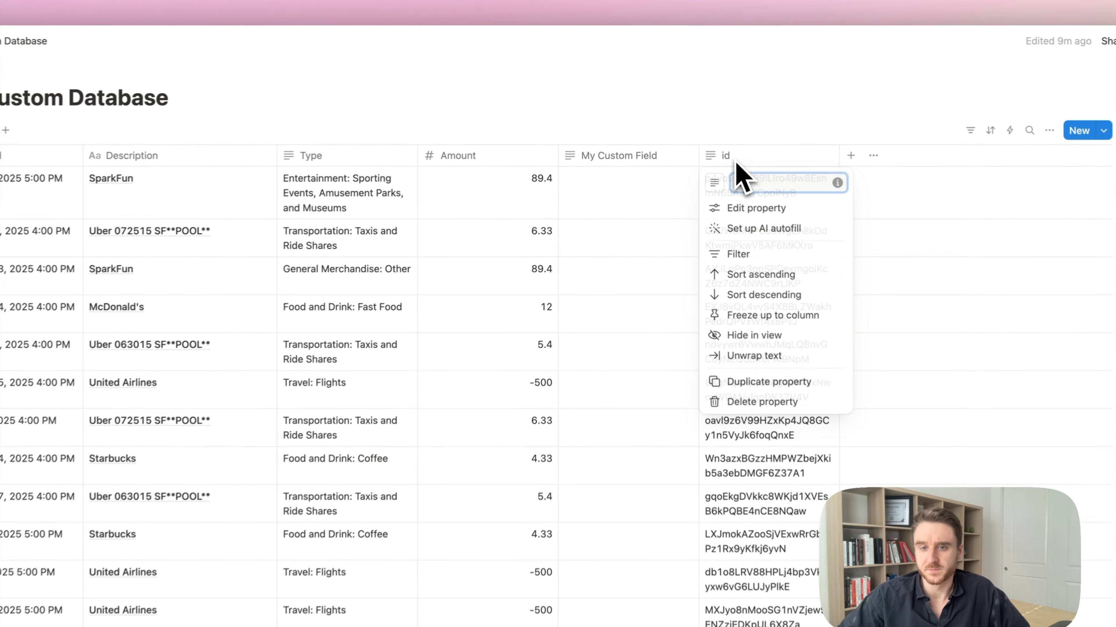
pyautogui.click(764, 335)
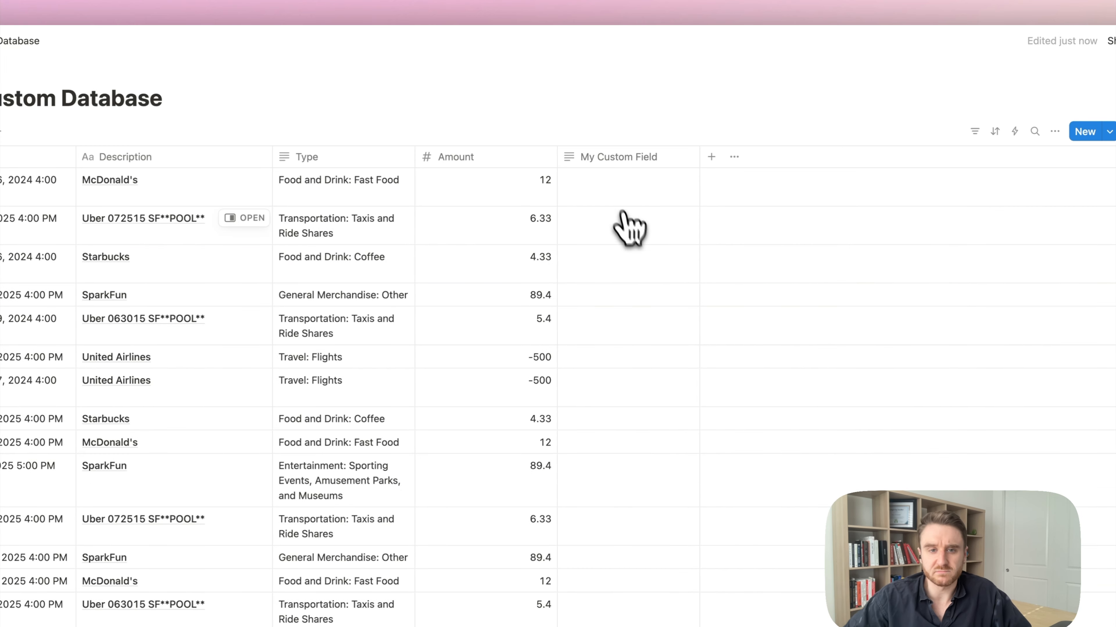
pyautogui.click(145, 155)
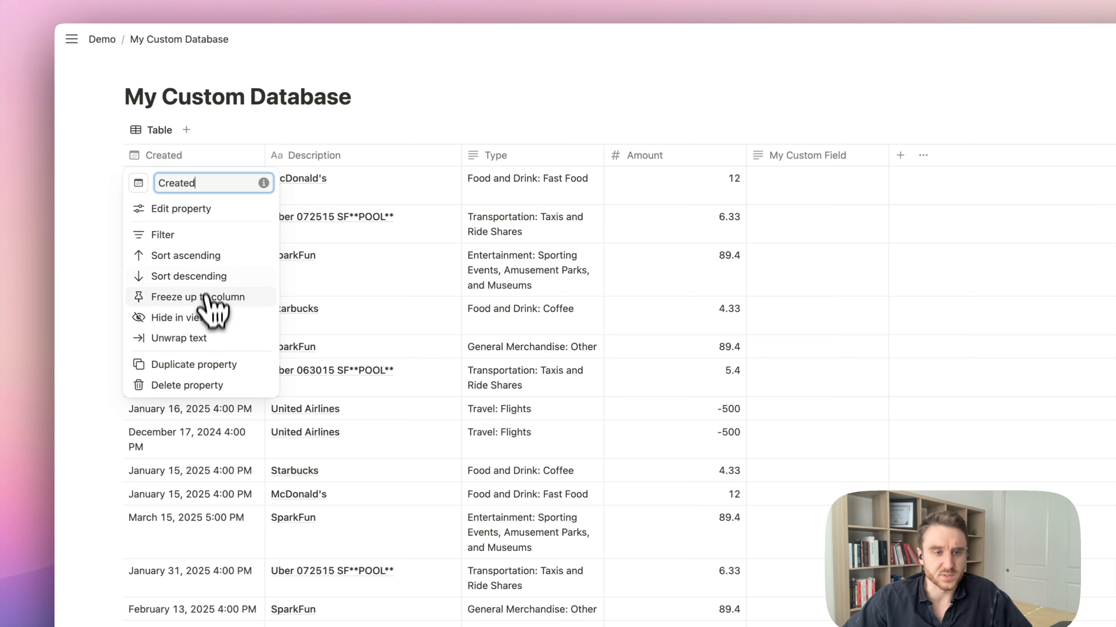
pyautogui.click(207, 277)
# Enter Test in My Custom Field for the May 1, 2025 Uber transaction
pyautogui.click(806, 225)
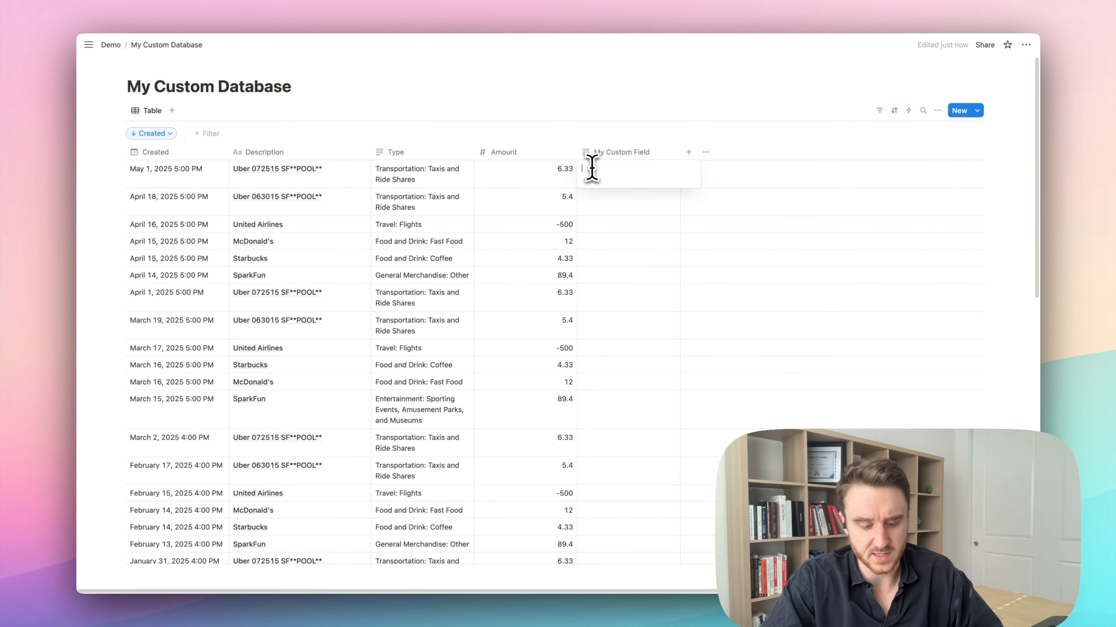
pyautogui.press('Return')
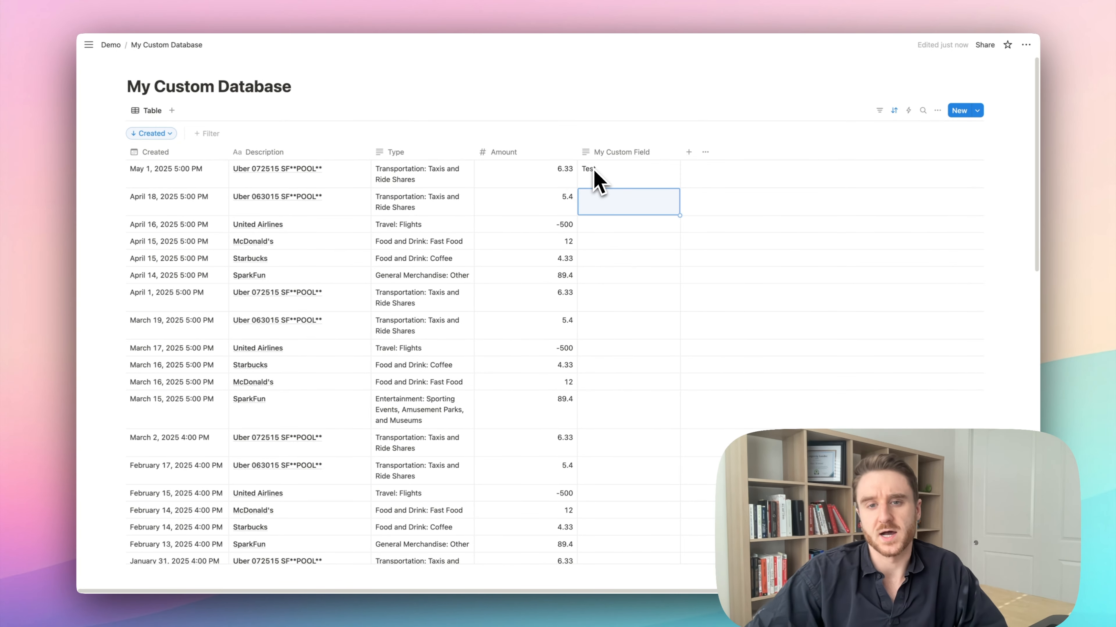
pyautogui.click(746, 241)
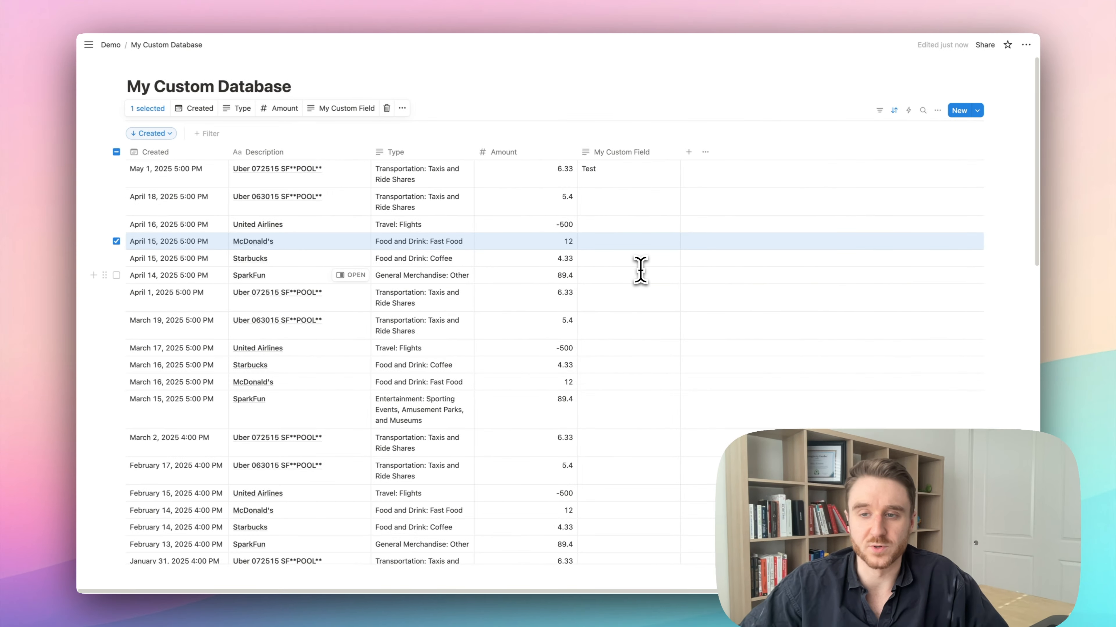
# Examine the synced transactions down to the oldest entry and return to the newest ones
pyautogui.scroll(-15, 640, 270)
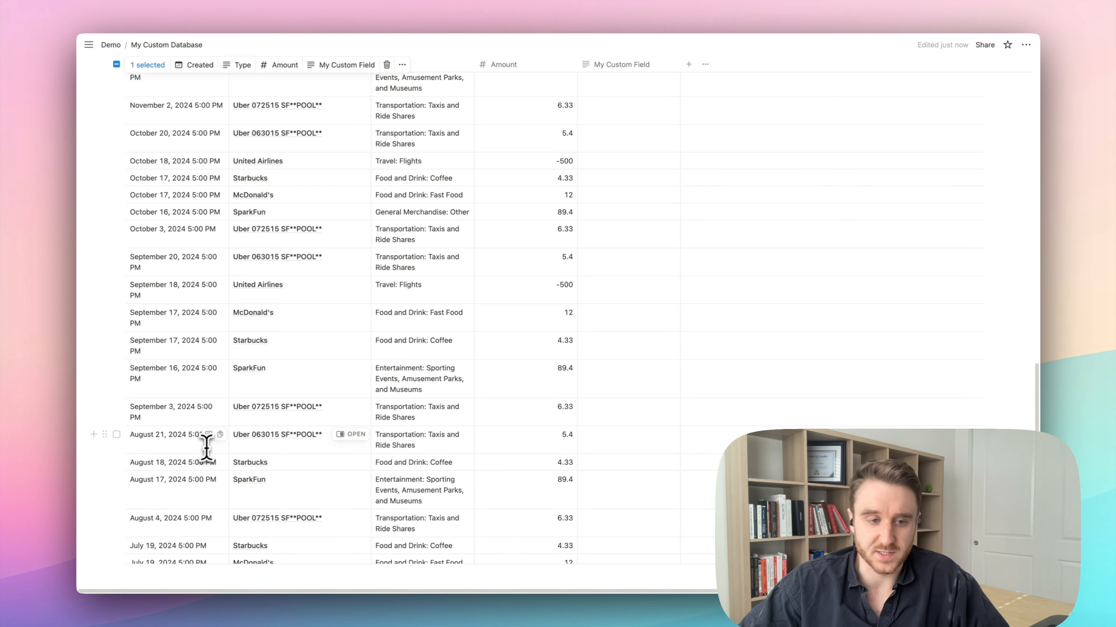
pyautogui.scroll(-5, 207, 448)
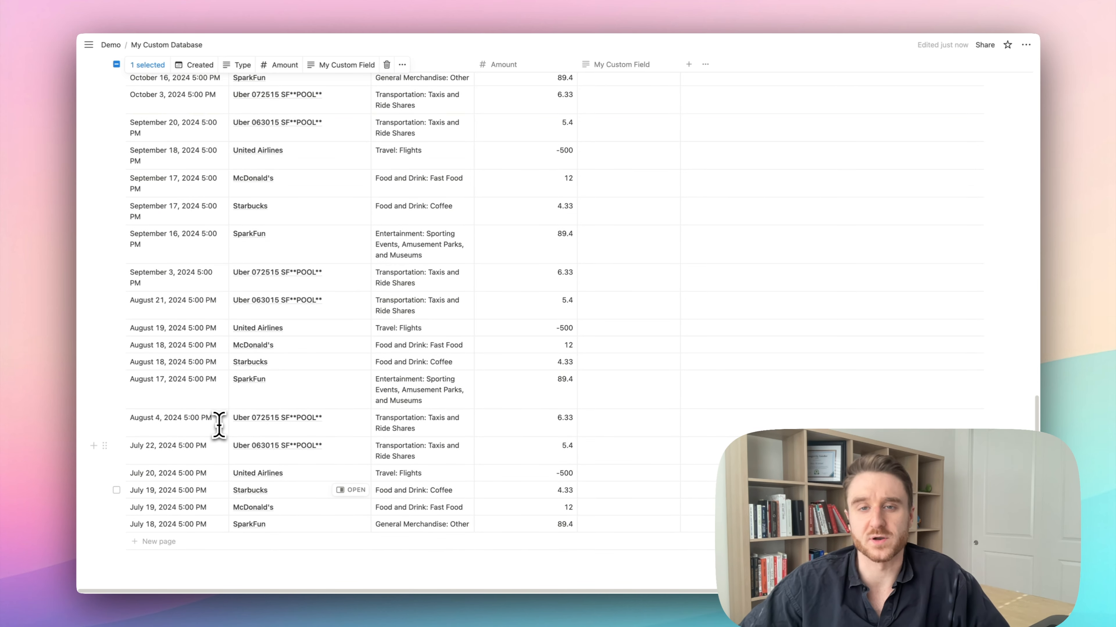
pyautogui.scroll(20, 218, 424)
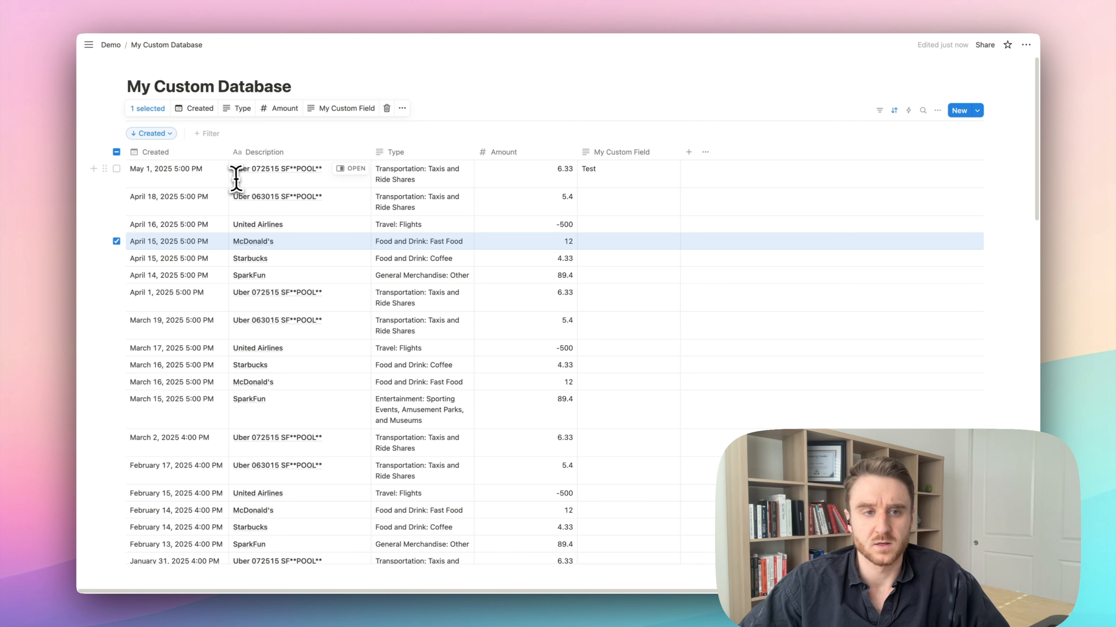